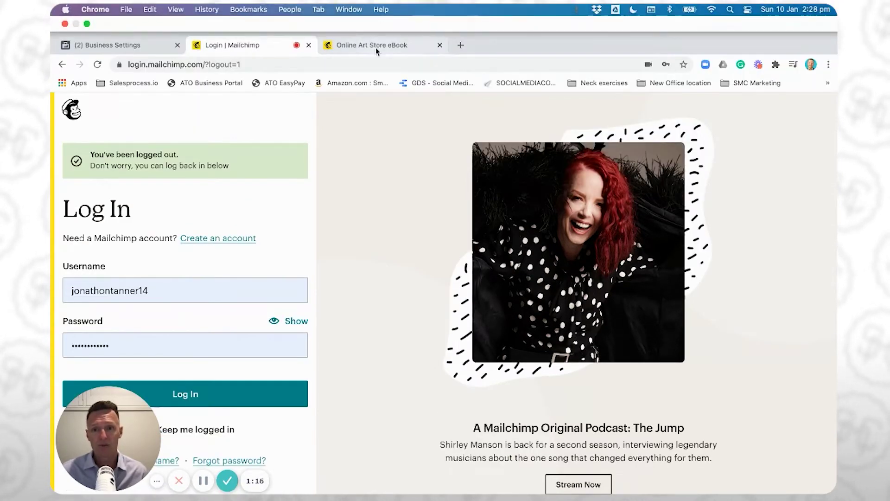
# Step: Switch to the 'Online Art Store eBook' tab to see the live Home Office Design guide page
pyautogui.click(377, 46)
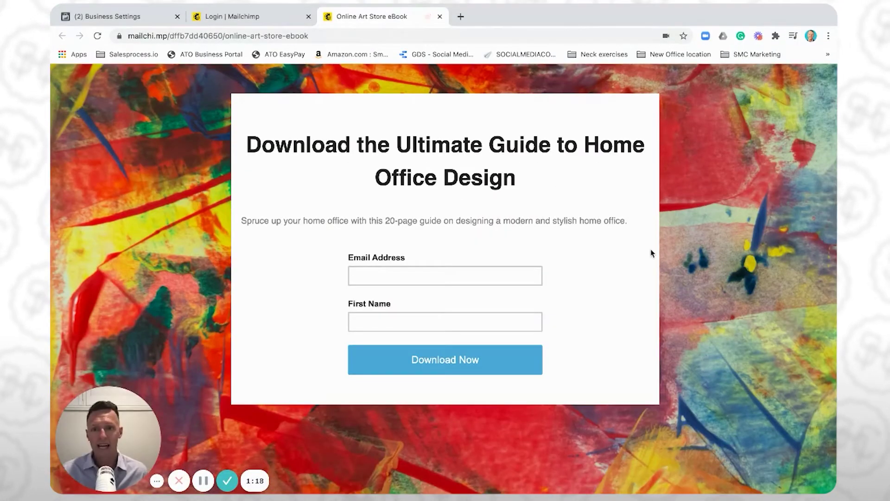
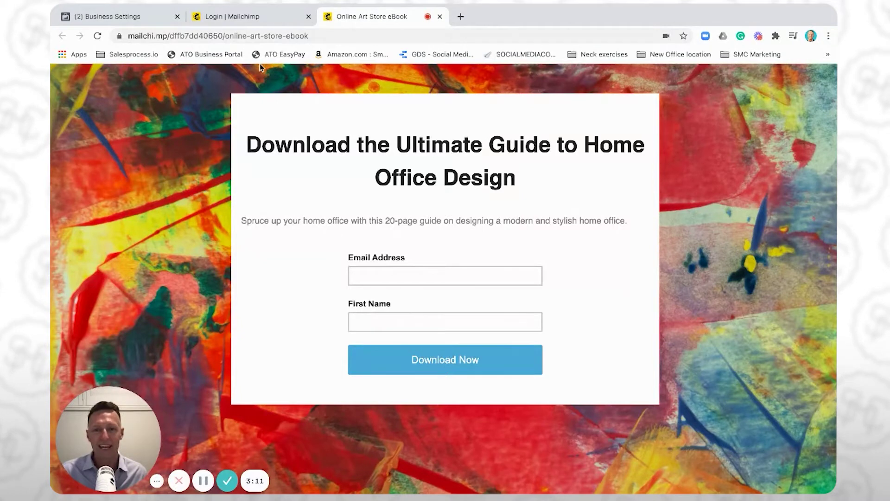
# Step: Switch to the Mailchimp login tab, where the saved credentials are already filled in
pyautogui.click(246, 16)
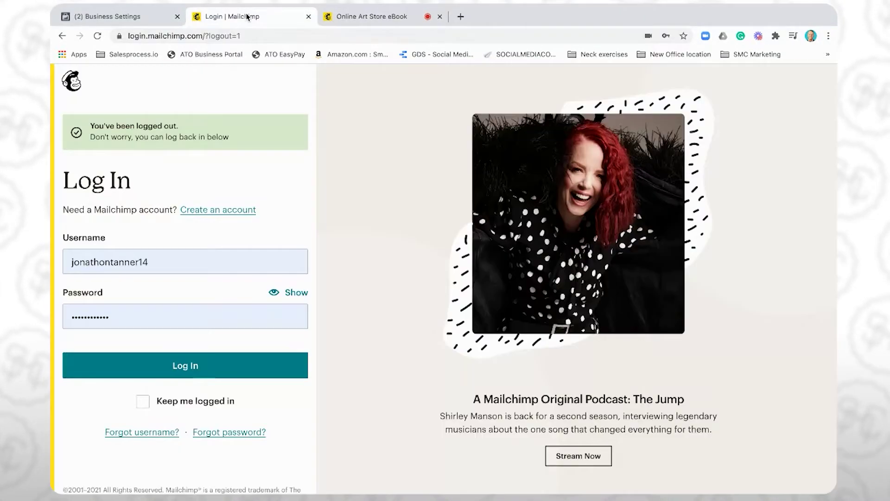
# Step: Log in to Mailchimp, skip the security info setup, and open Campaigns
pyautogui.click(181, 371)
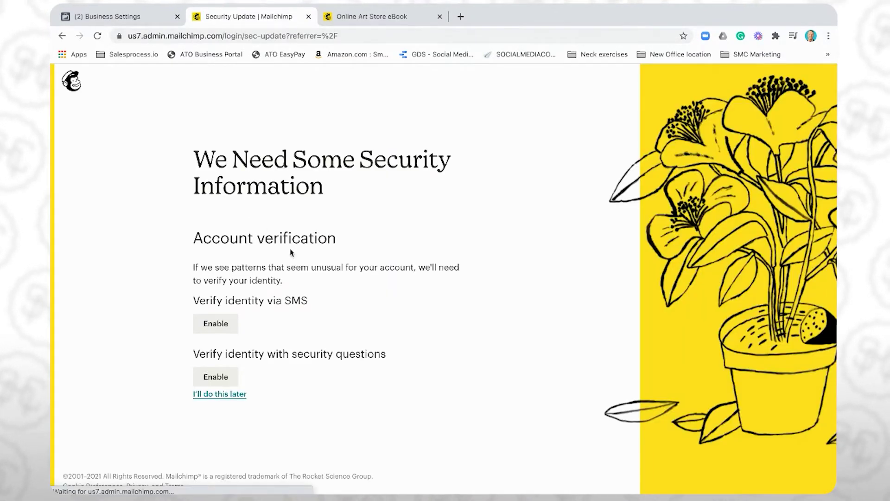
pyautogui.click(228, 395)
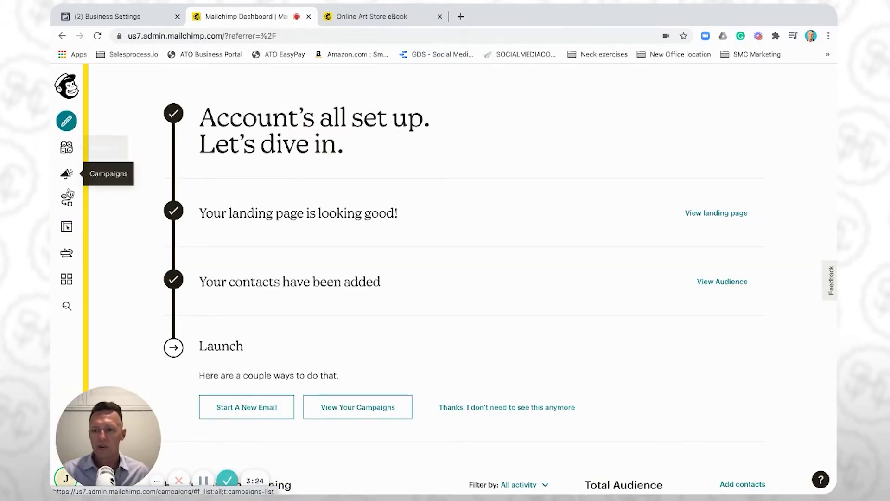
pyautogui.click(70, 175)
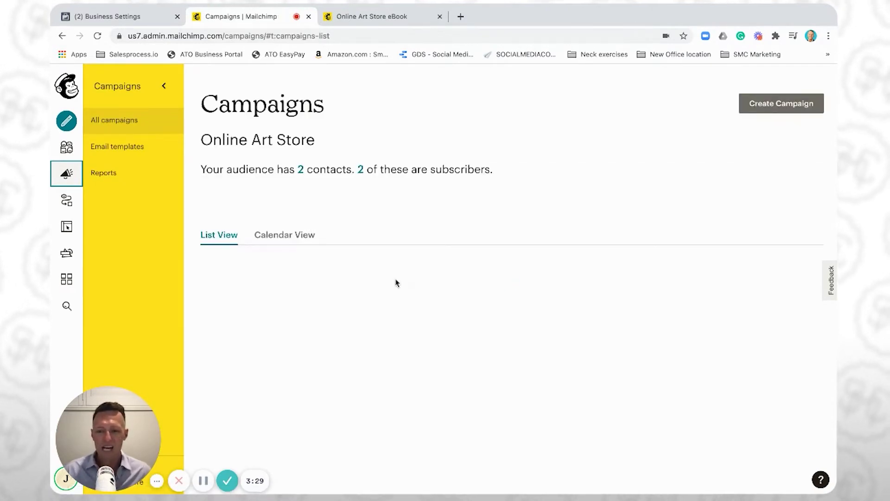
# Step: Glance at the live eBook page, then bring up actions for the published eBook campaign
pyautogui.click(370, 19)
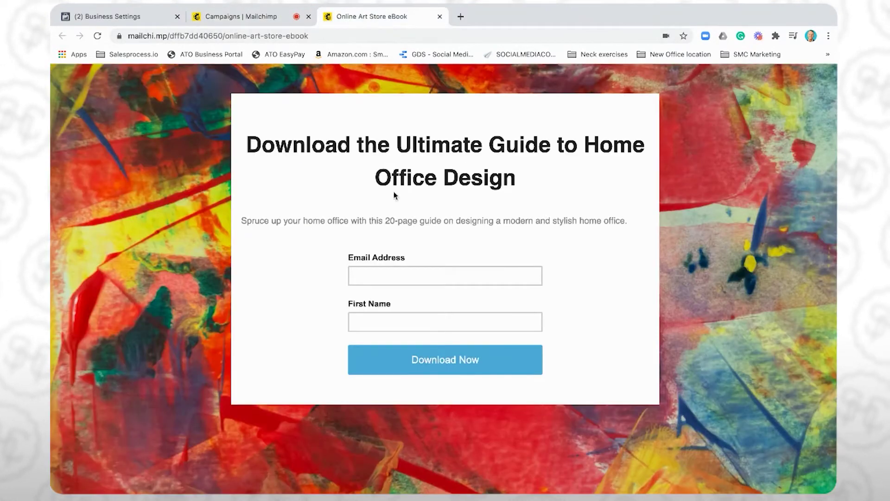
pyautogui.click(257, 13)
pyautogui.scroll(-1, 440, 382)
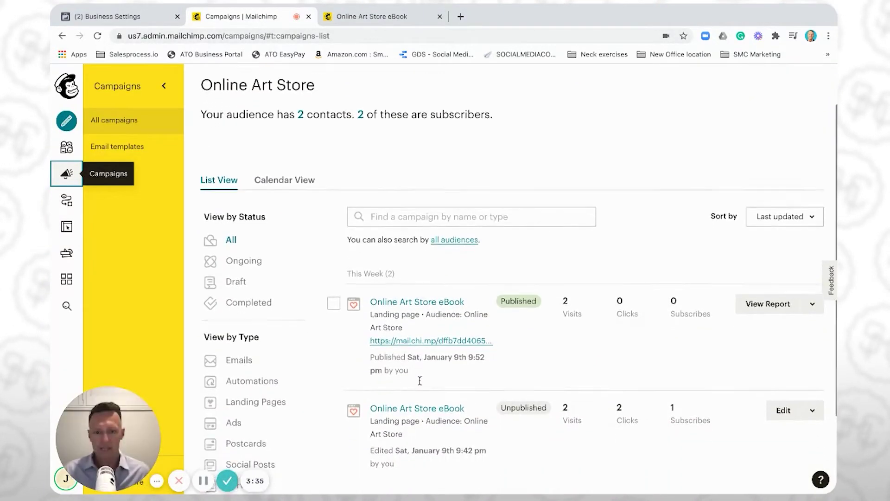
pyautogui.scroll(-1, 419, 381)
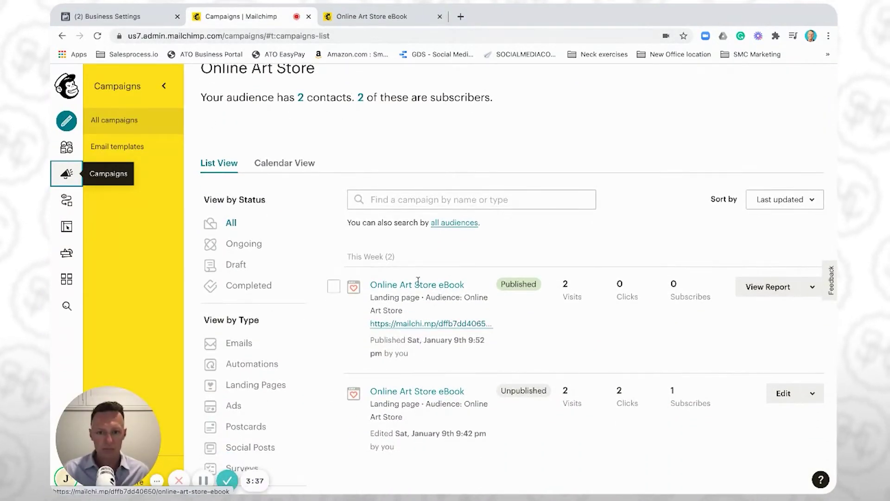
pyautogui.scroll(-1, 753, 324)
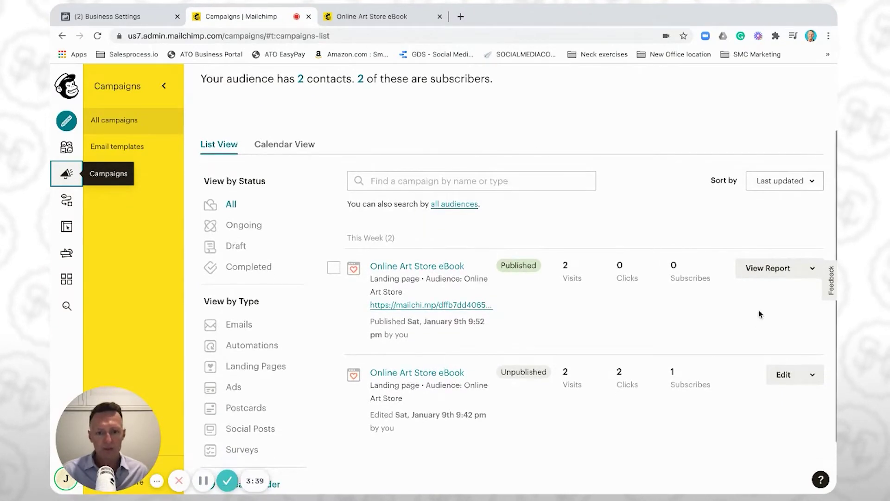
pyautogui.click(813, 269)
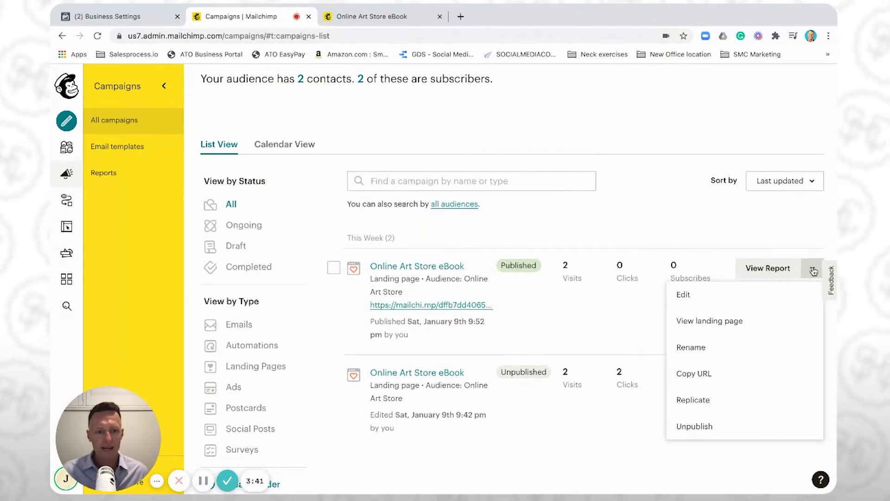
# Step: Replicate the published eBook page into draft 'Online Art Store eBook (copy 01)'
pyautogui.click(702, 400)
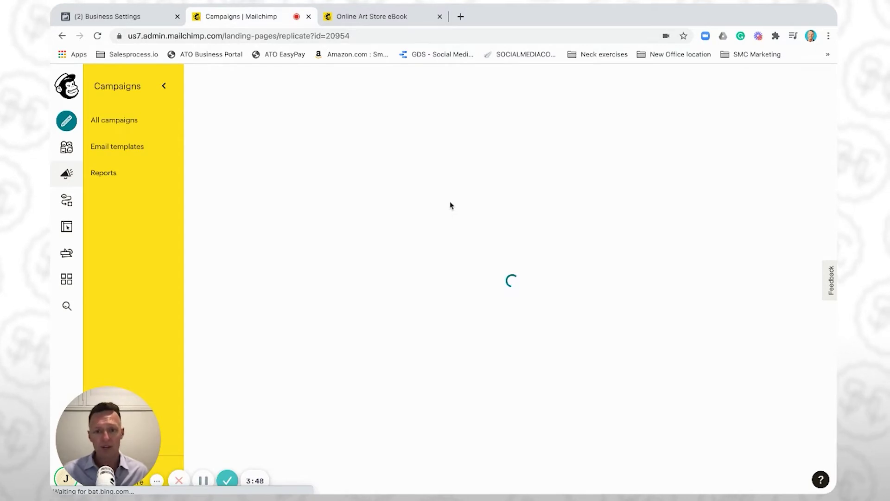
pyautogui.click(373, 17)
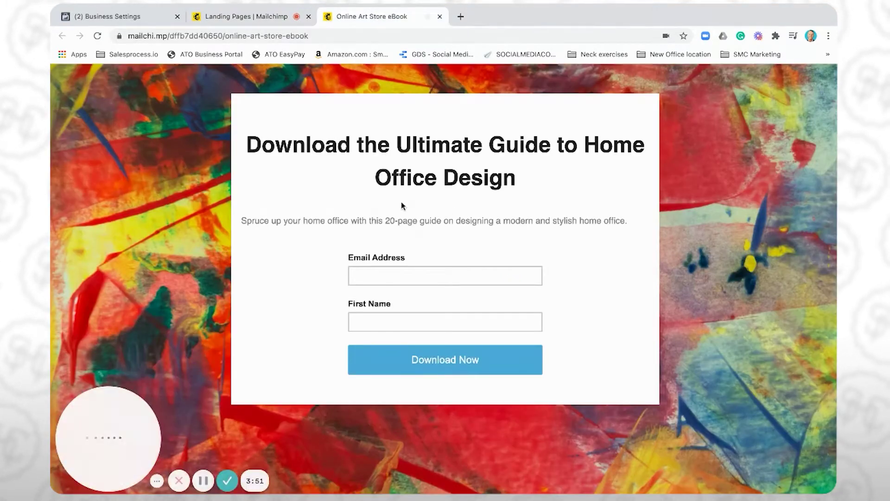
pyautogui.click(262, 14)
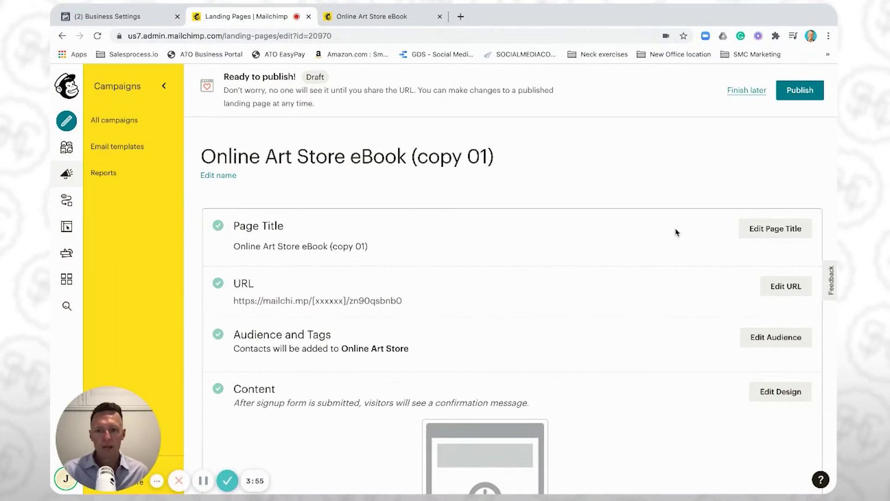
pyautogui.click(212, 176)
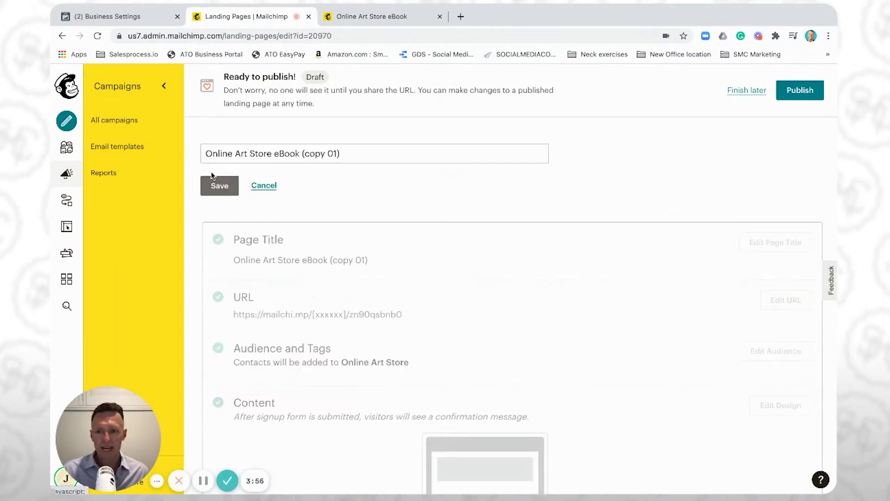
# Step: Rename the copied landing page to 'Online Art Store eBook TYP'
pyautogui.click(301, 153)
pyautogui.hotkey('shift', 'End')
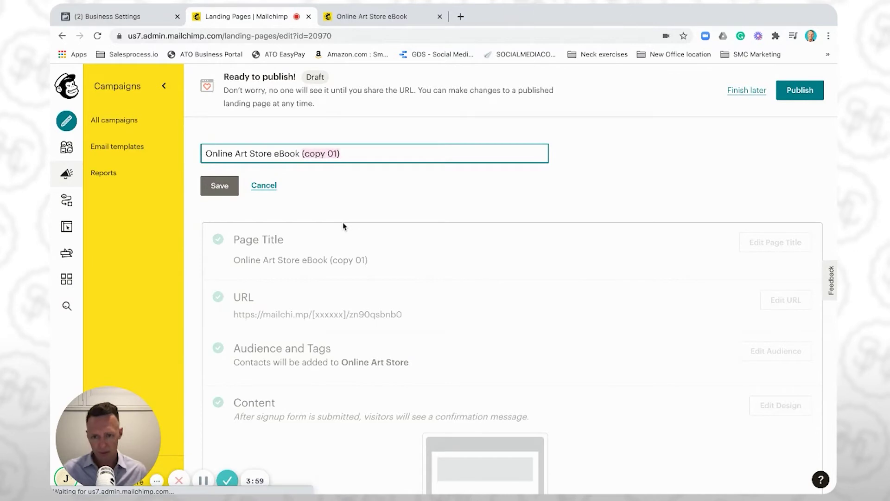
pyautogui.write('- TYP')
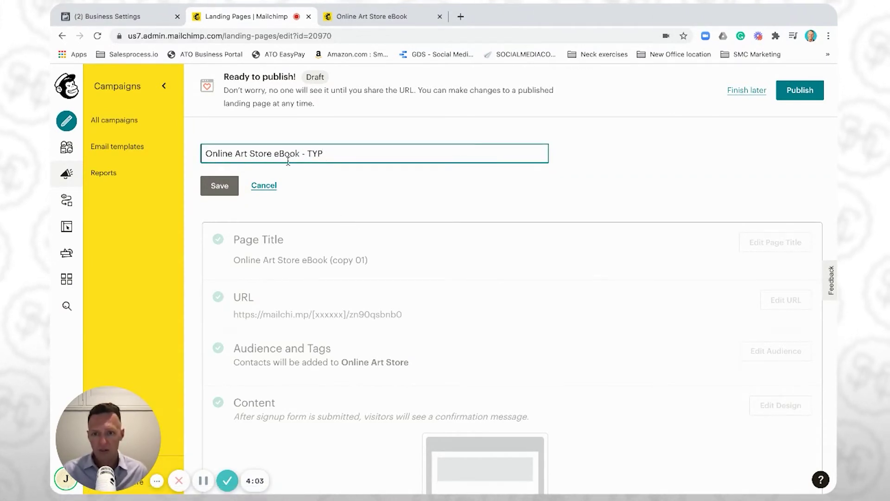
pyautogui.press('BackSpace')
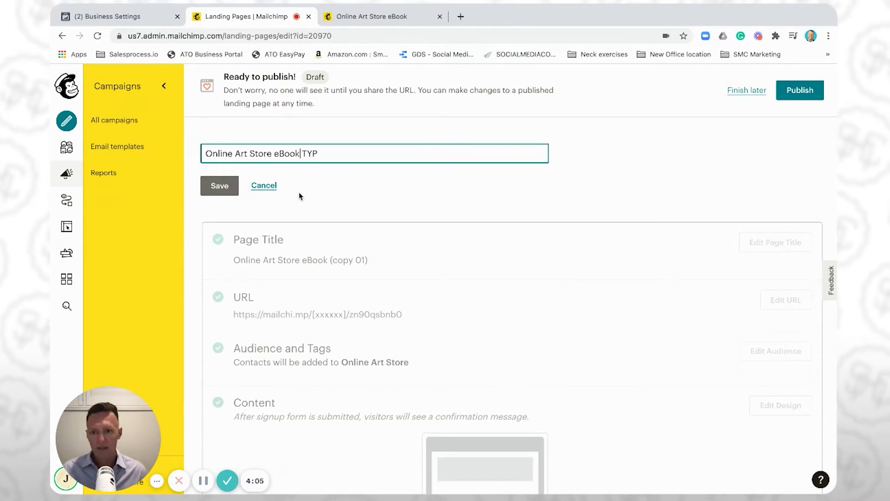
pyautogui.click(220, 186)
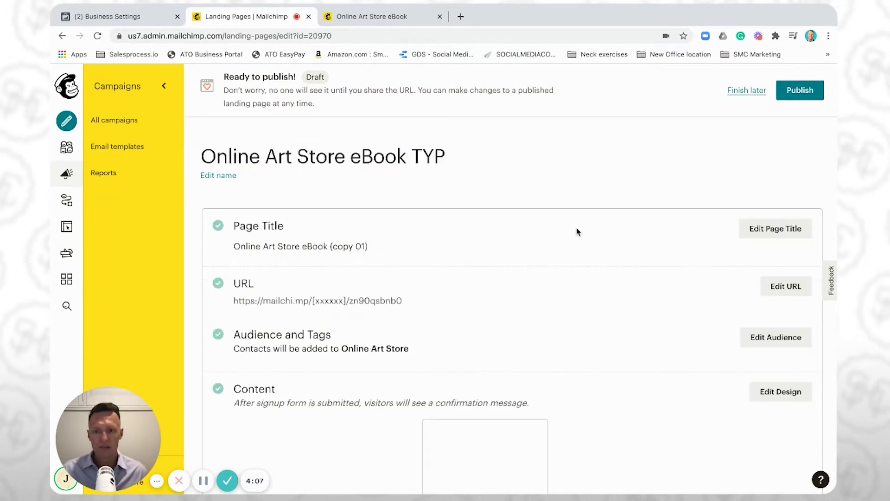
# Step: Change the page title from '(Copy 01)' to 'Online Art Store eBook TYP'
pyautogui.click(783, 229)
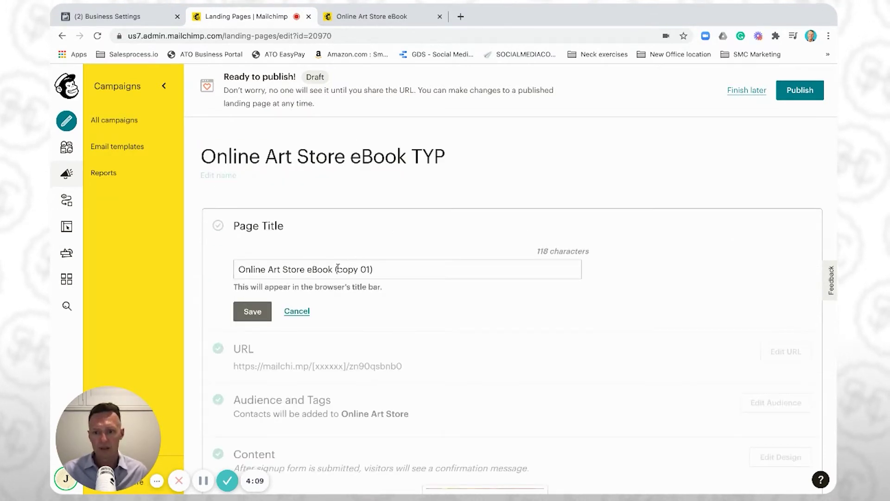
pyautogui.moveTo(335, 268); pyautogui.dragTo(435, 286)
pyautogui.write('TYP')
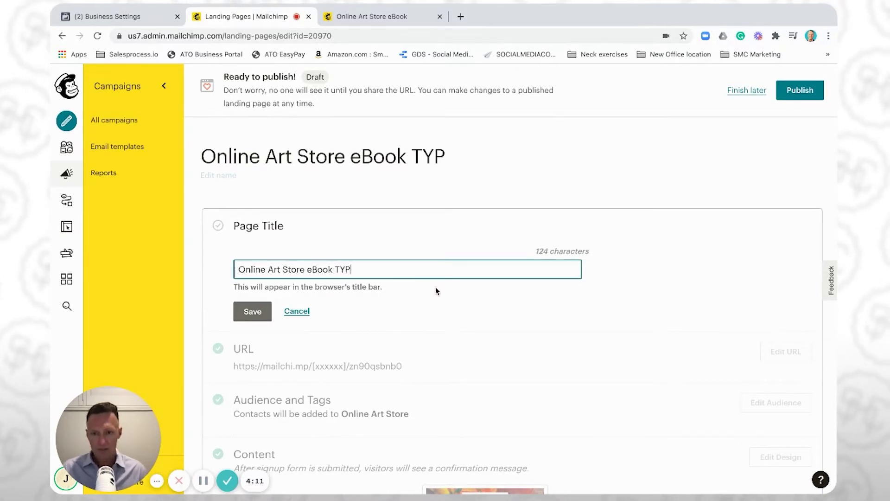
pyautogui.click(252, 311)
pyautogui.scroll(-4, 430, 359)
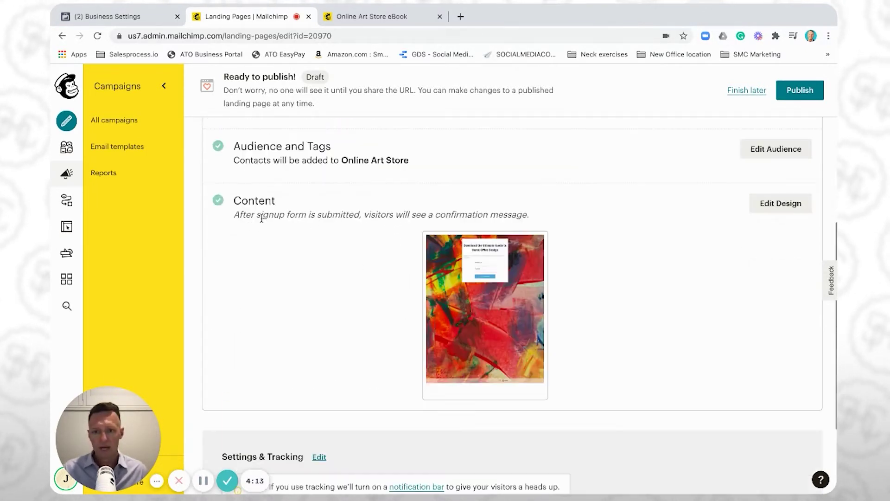
pyautogui.scroll(2, 403, 258)
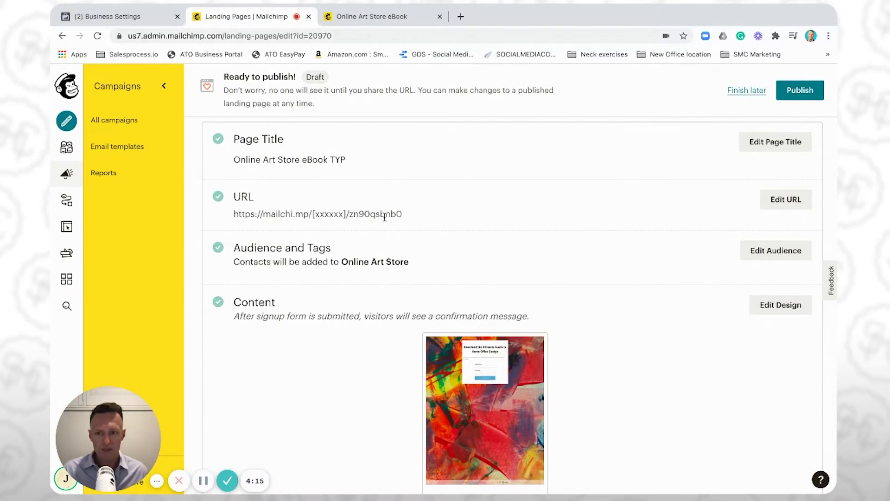
pyautogui.scroll(-3, 321, 277)
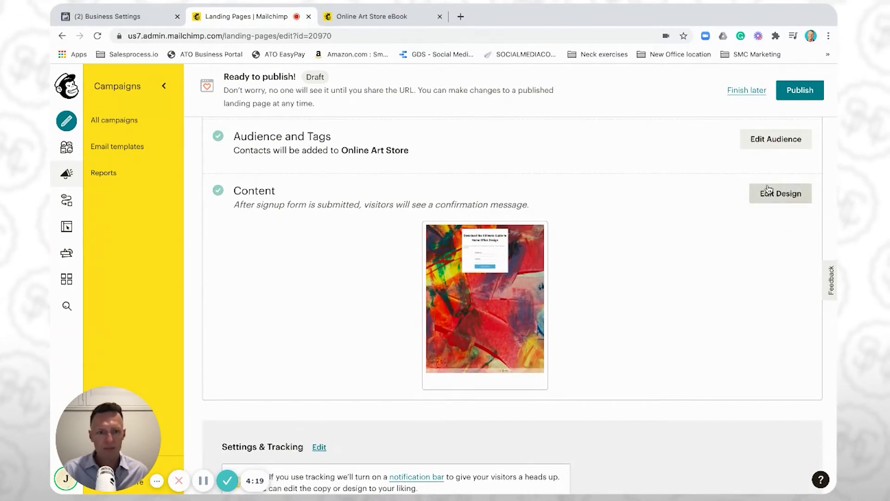
pyautogui.click(775, 198)
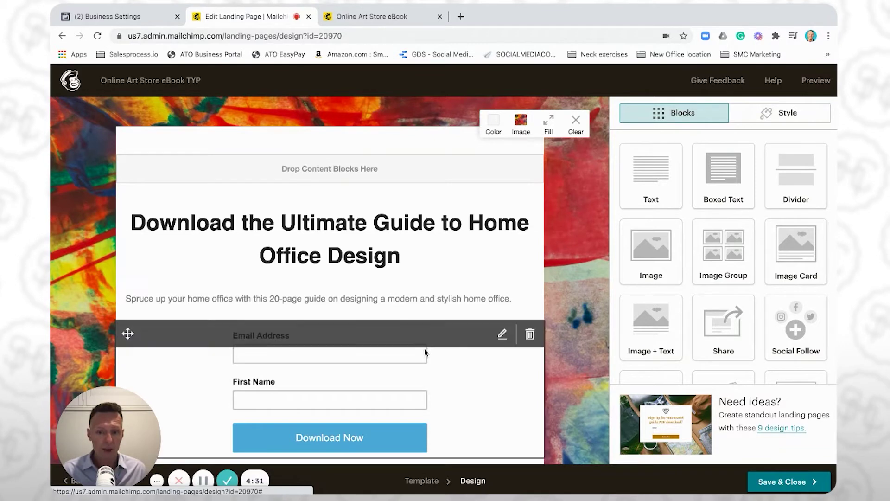
# Step: Delete the signup form block and make the headline a blue 'Thanks for downloading!'
pyautogui.click(531, 336)
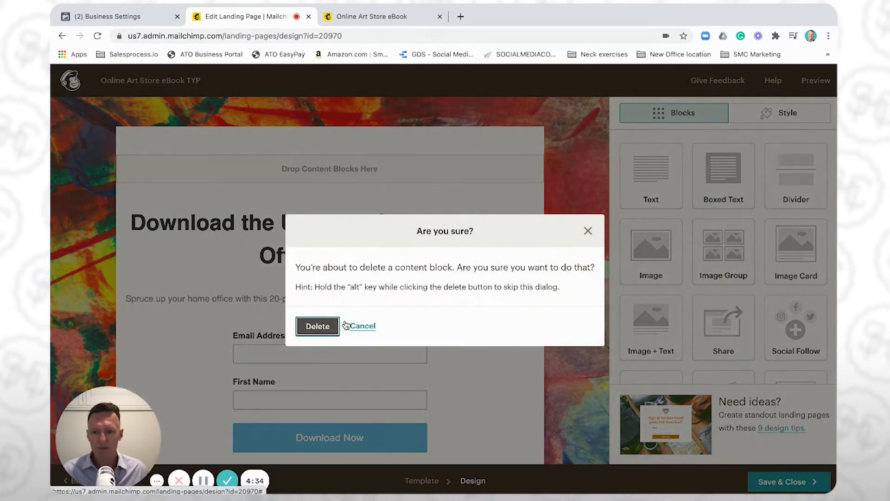
pyautogui.click(338, 325)
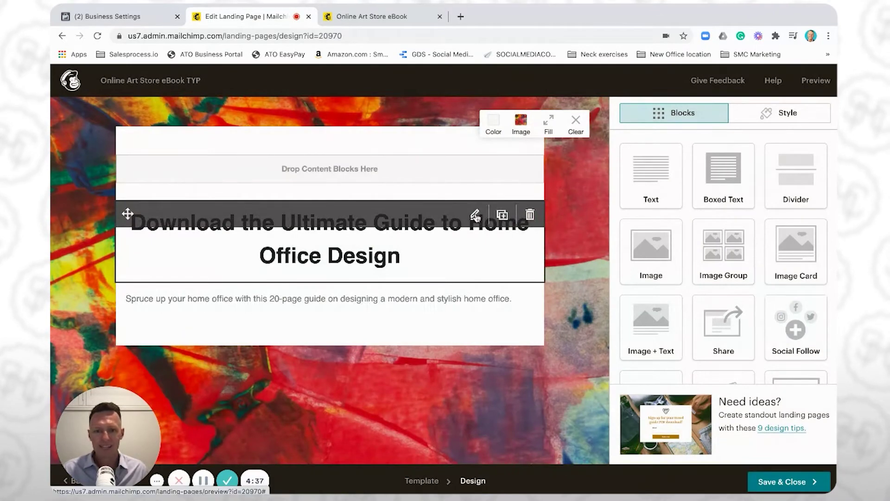
pyautogui.click(475, 216)
pyautogui.moveTo(748, 249); pyautogui.dragTo(608, 211)
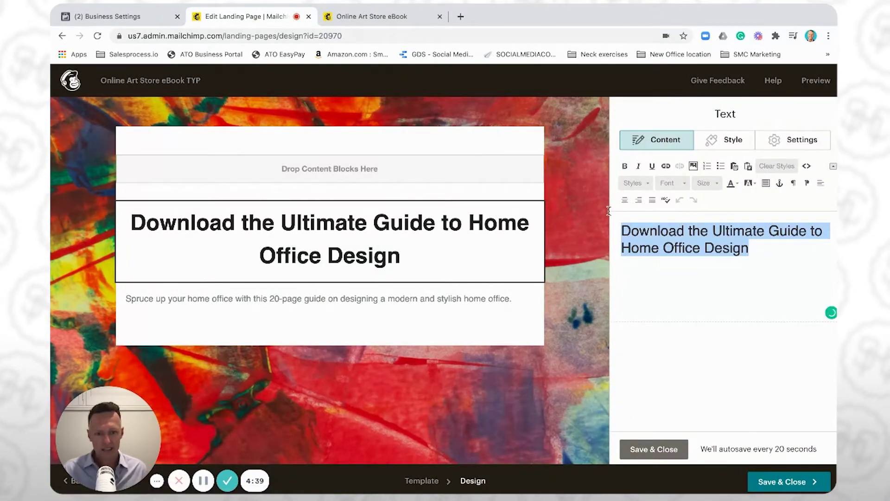
pyautogui.write('Thanks dor')
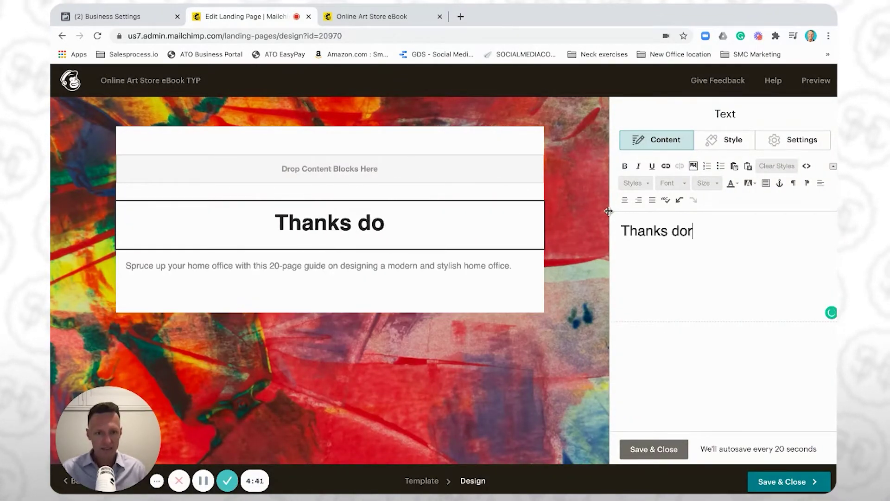
pyautogui.press('BackSpace')
pyautogui.press('BackSpace')
pyautogui.press('BackSpace')
pyautogui.press('BackSpace')
pyautogui.write('for down')
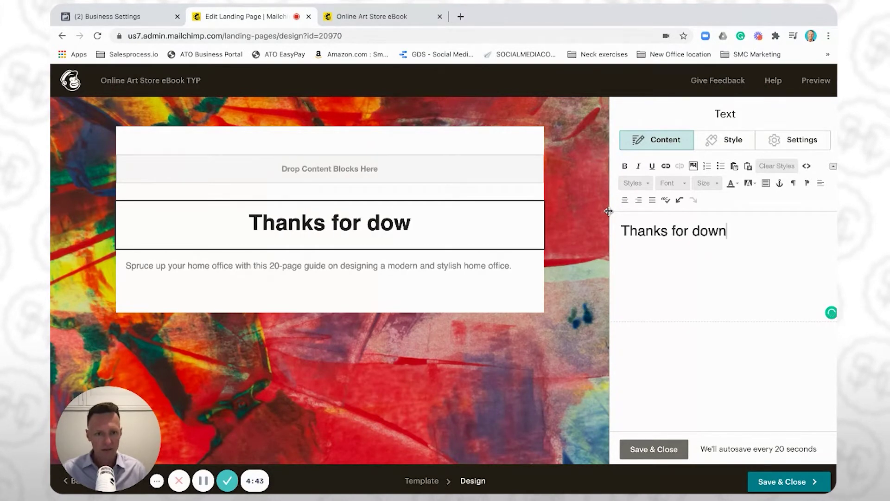
pyautogui.write('loading!')
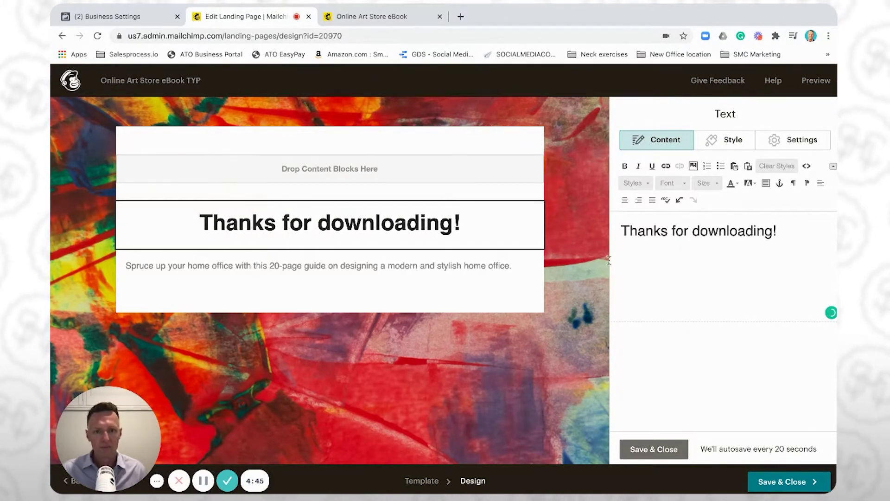
pyautogui.hotkey('ctrl', 'a')
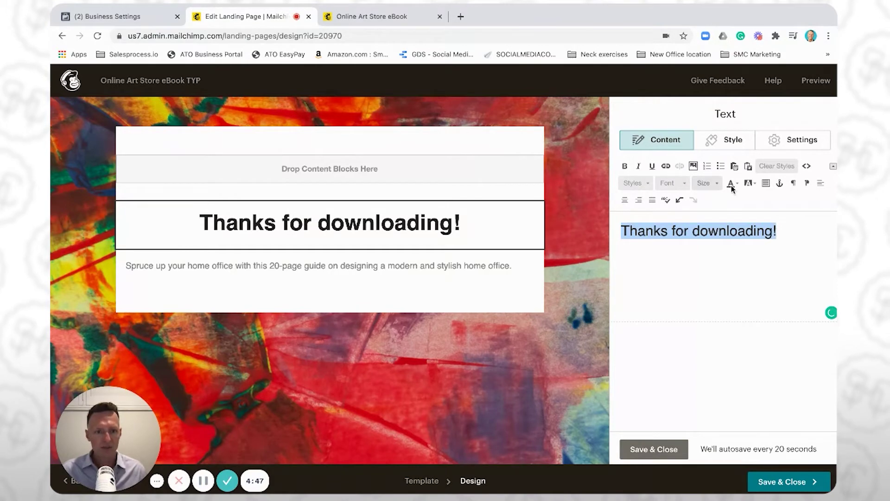
pyautogui.click(731, 184)
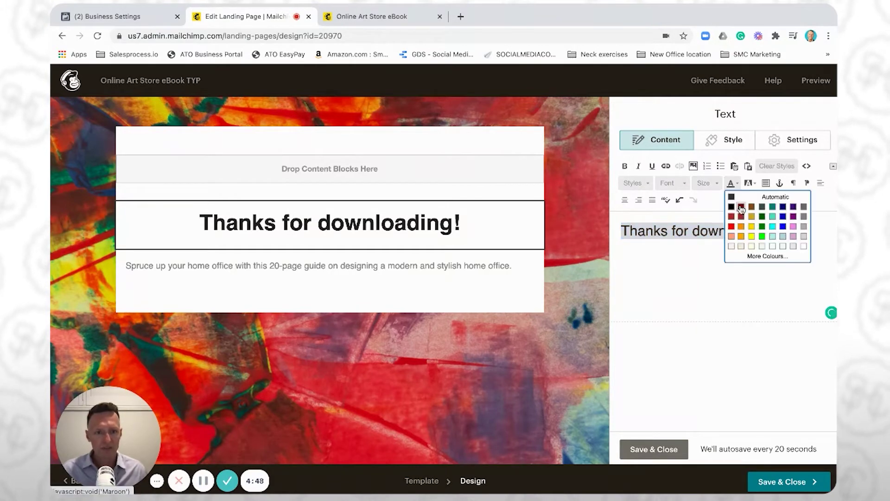
pyautogui.click(783, 229)
pyautogui.click(608, 238)
# Step: Replace the body with a centred 'Please check your inbox for the Ultimate Guide to Office Design.'
pyautogui.click(325, 265)
pyautogui.hotkey('ctrl', 'a')
pyautogui.write('Please check your invox for the Ultimate Guide to Office Design.')
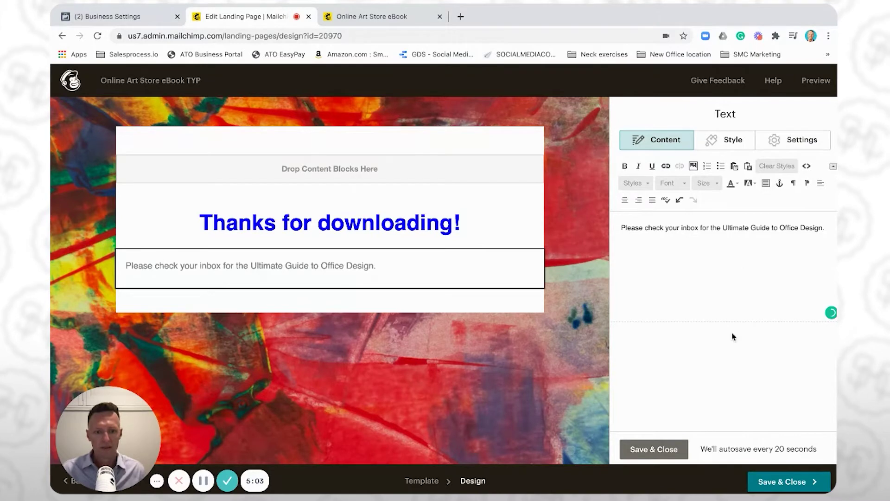
pyautogui.click(662, 450)
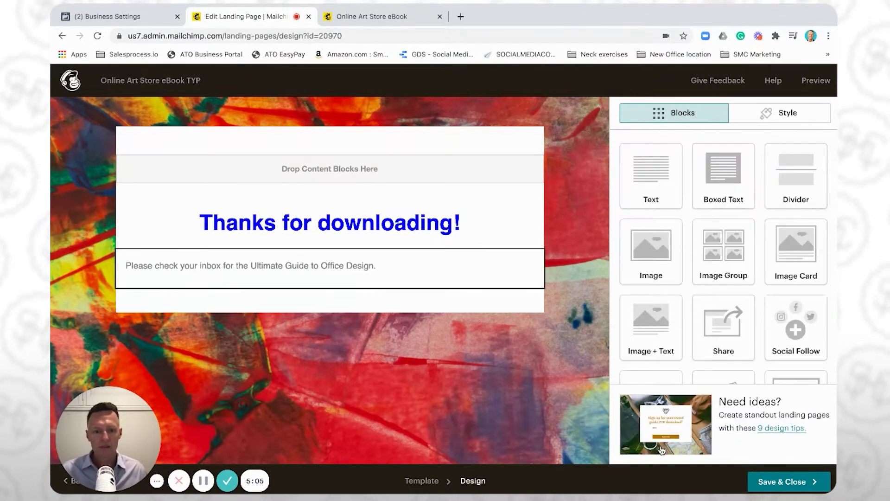
pyautogui.click(377, 268)
pyautogui.click(625, 199)
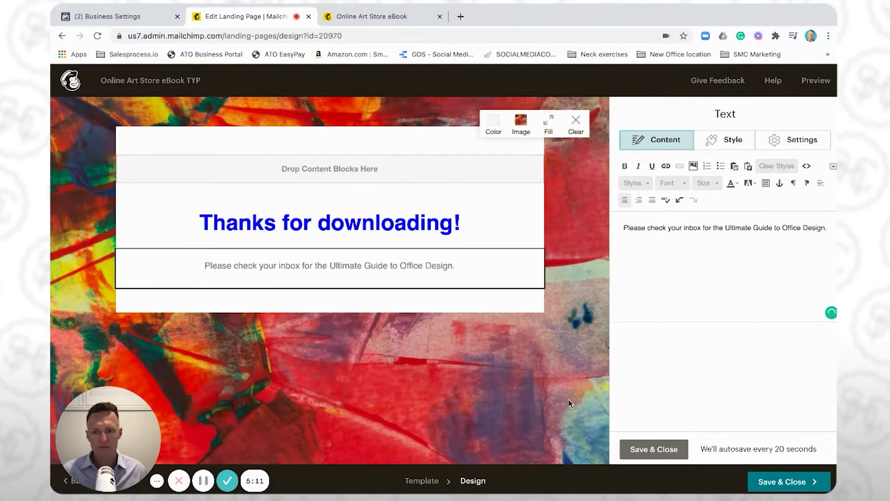
# Step: Save and close the page design, then scroll to the Settings & Tracking summary
pyautogui.click(781, 482)
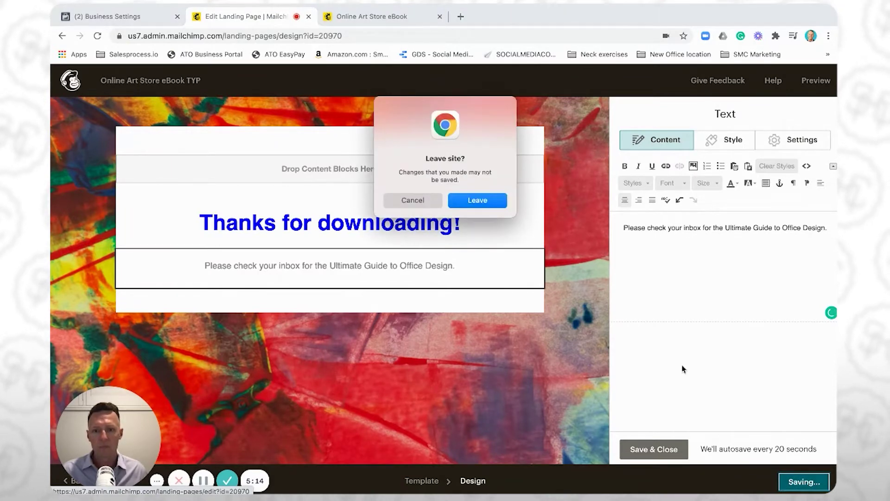
pyautogui.click(430, 205)
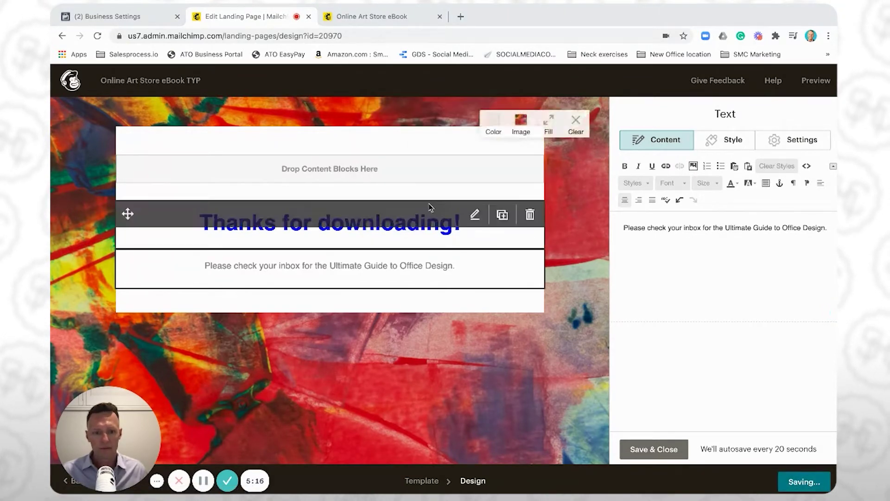
pyautogui.click(658, 451)
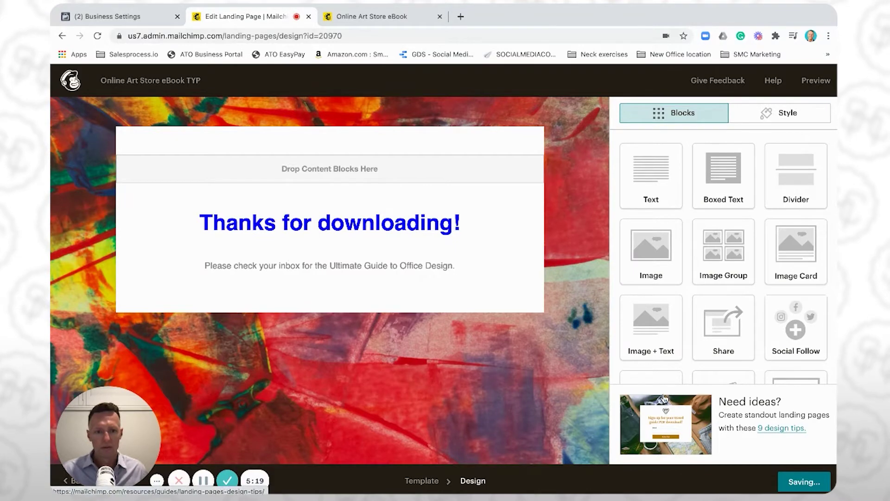
pyautogui.moveTo(809, 486)
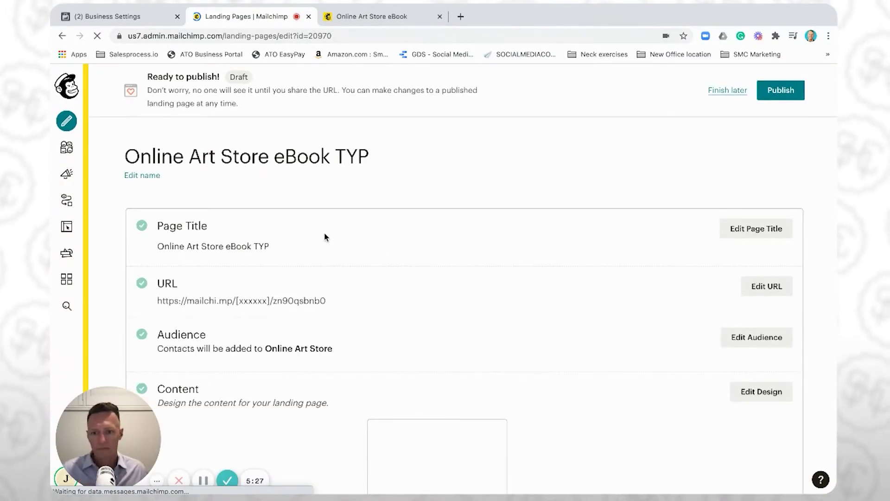
pyautogui.scroll(-1, 324, 265)
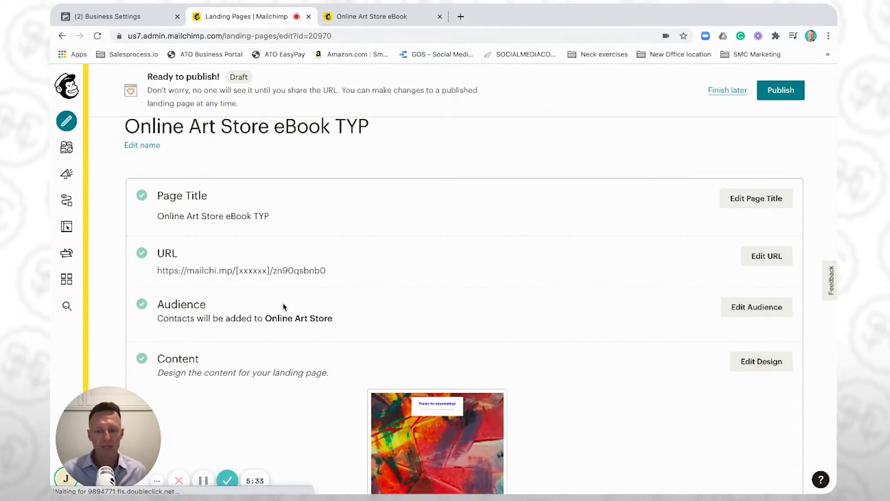
pyautogui.scroll(-5, 285, 307)
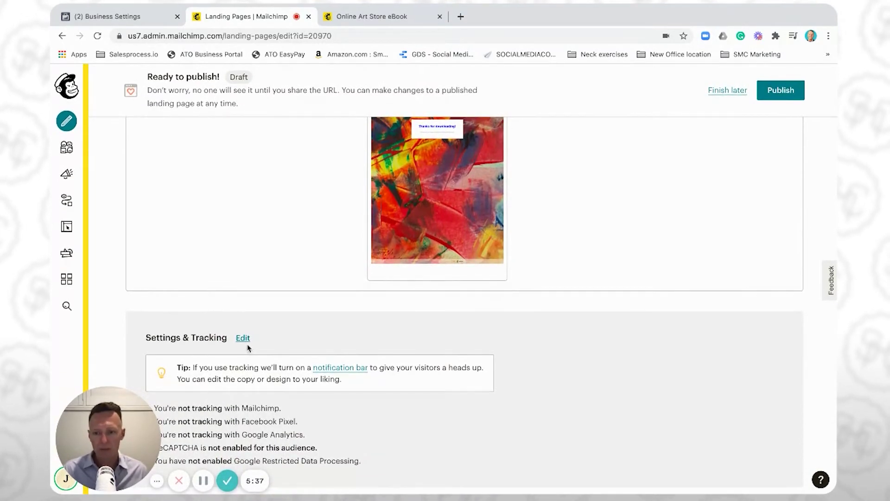
pyautogui.moveTo(111, 437)
pyautogui.moveTo(111, 438); pyautogui.dragTo(737, 439)
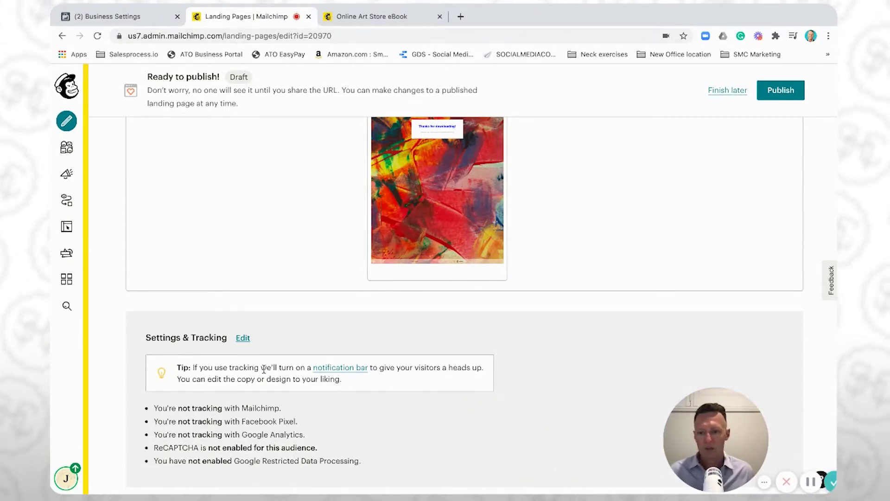
# Step: Enable Track with Facebook Pixel using an existing Pixel ID
pyautogui.click(243, 337)
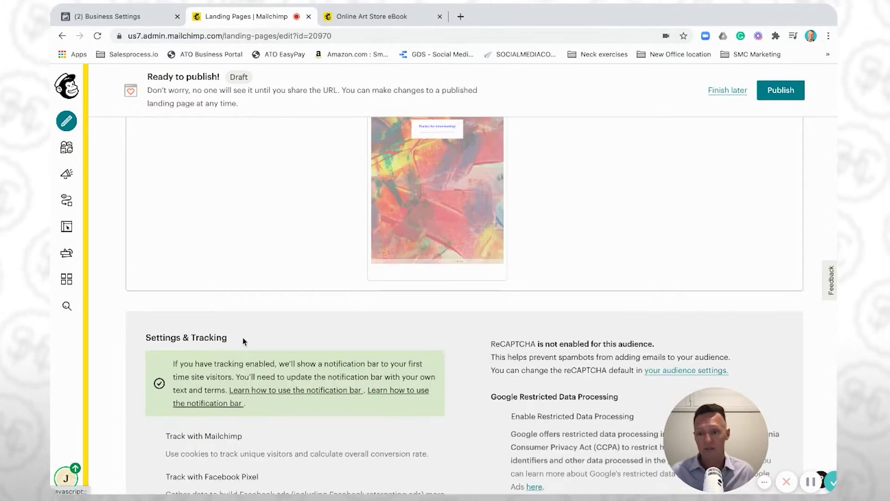
pyautogui.scroll(-2, 246, 350)
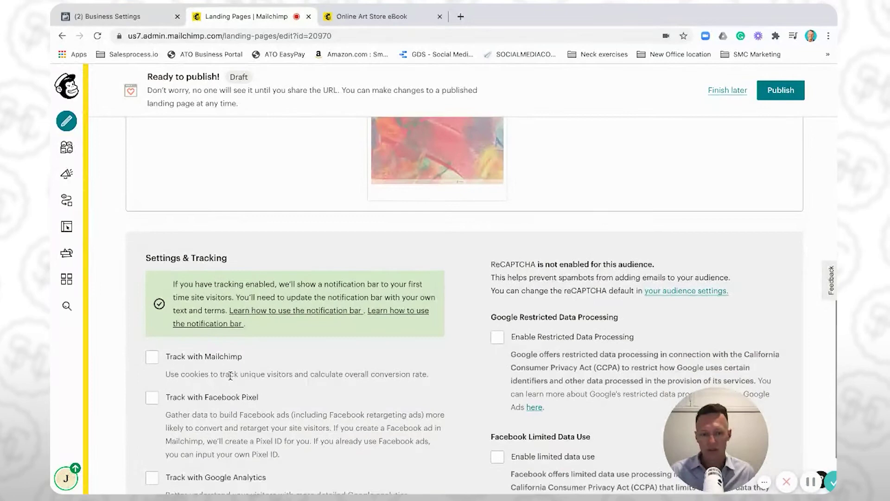
pyautogui.scroll(-1, 246, 350)
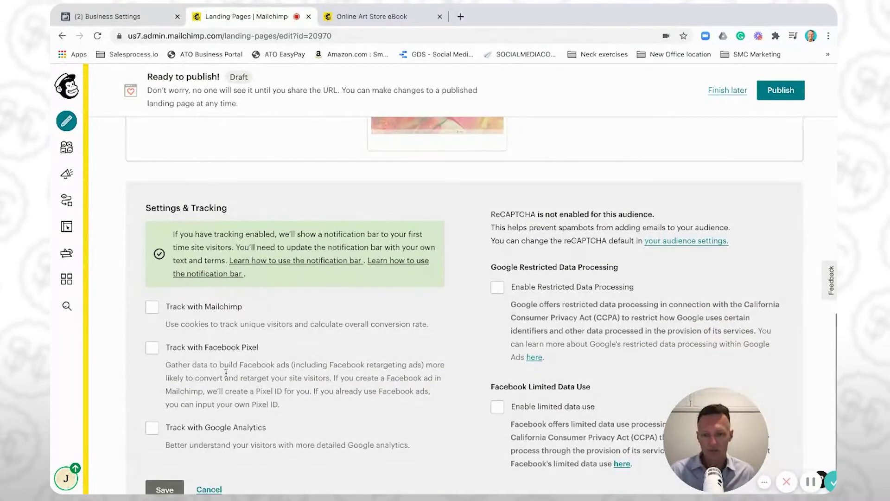
pyautogui.click(152, 348)
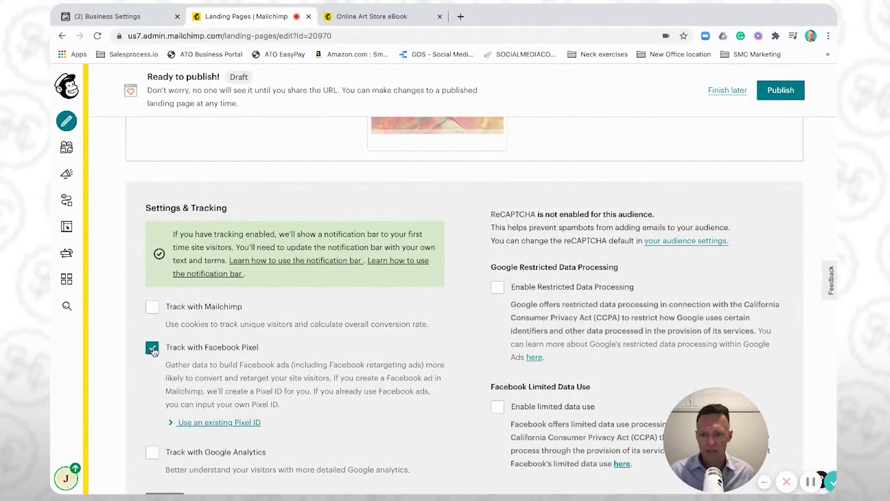
pyautogui.click(219, 423)
pyautogui.scroll(-1, 289, 439)
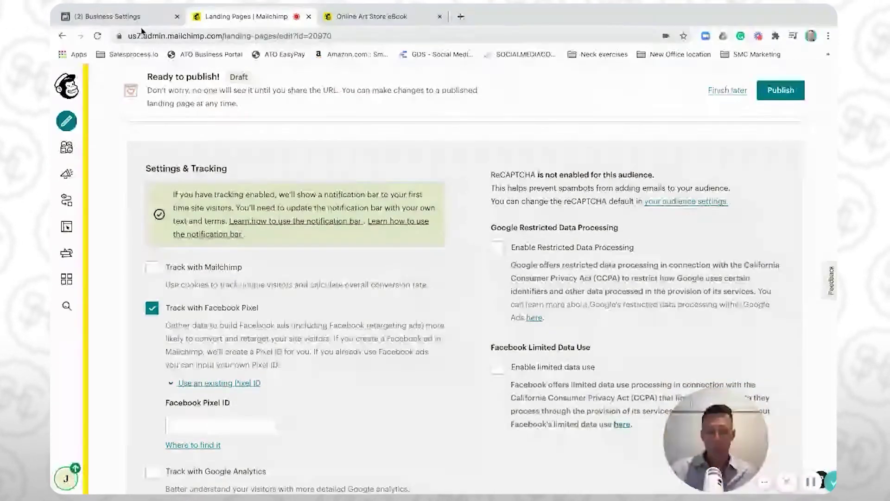
pyautogui.click(132, 18)
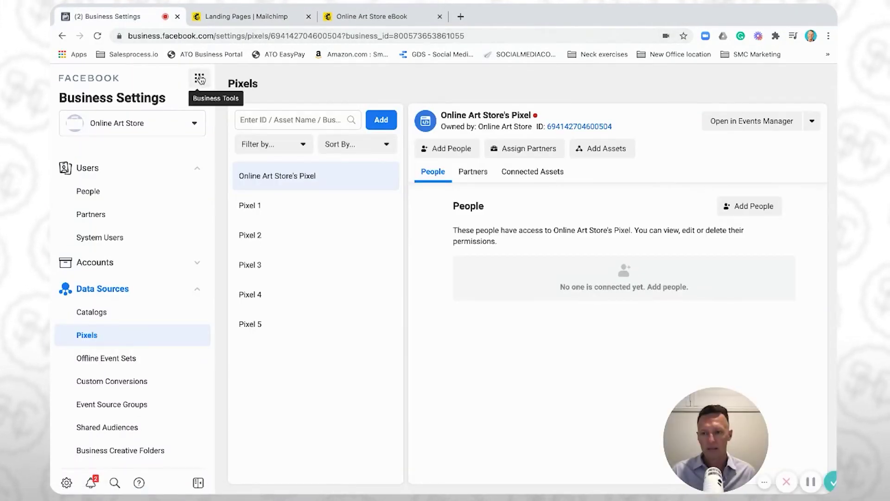
pyautogui.click(200, 80)
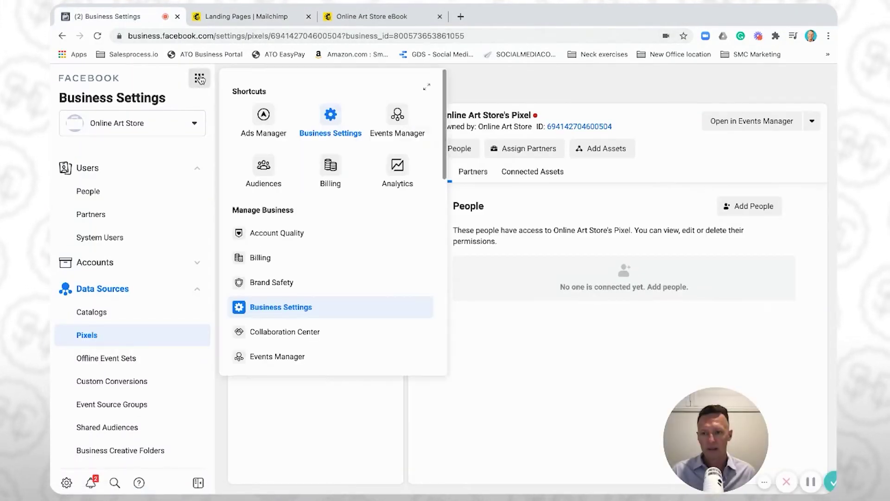
pyautogui.click(277, 307)
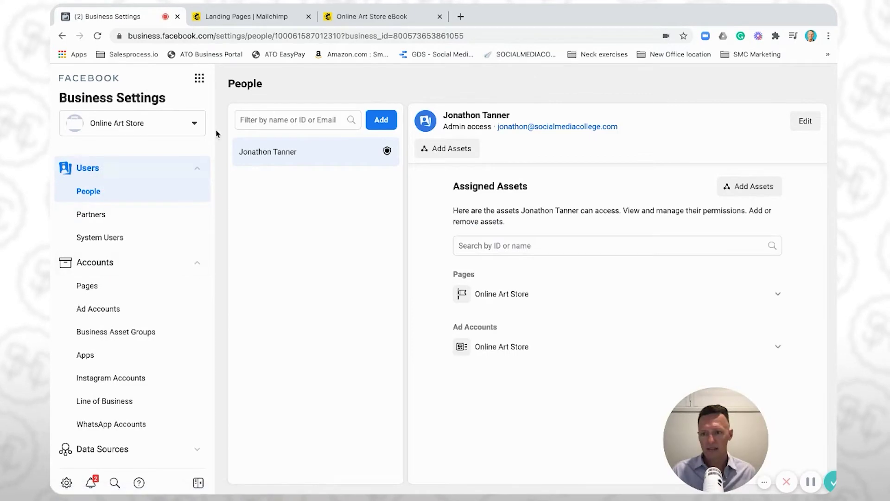
pyautogui.click(197, 168)
pyautogui.click(197, 200)
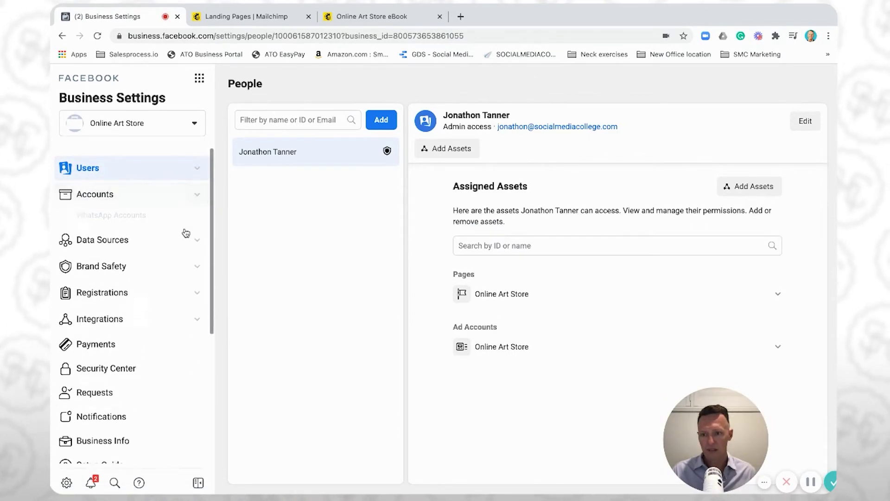
pyautogui.click(117, 226)
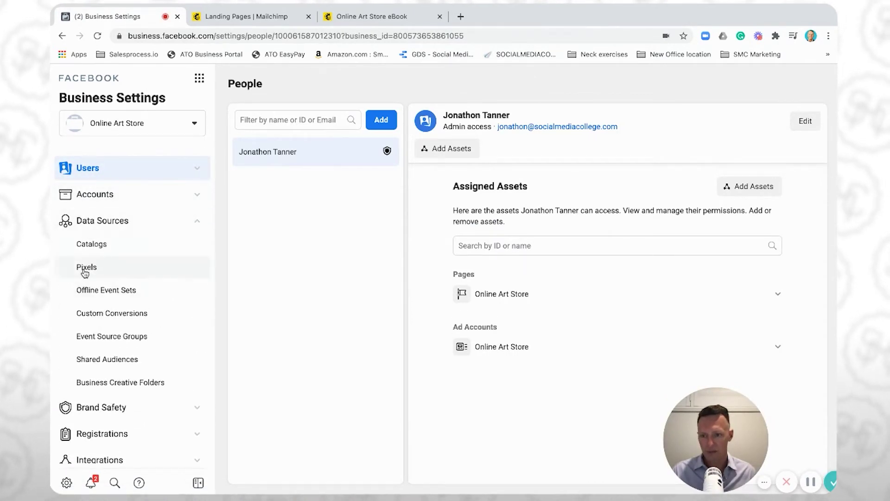
pyautogui.click(88, 267)
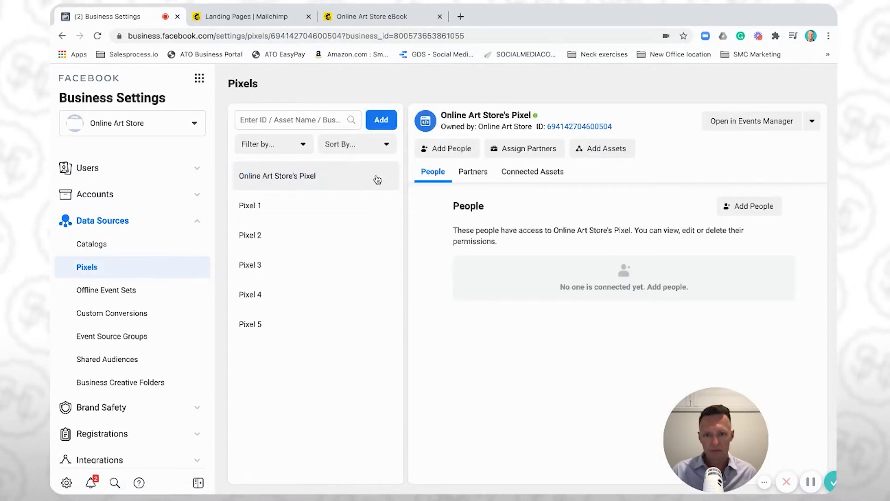
pyautogui.click(573, 126)
pyautogui.click(267, 16)
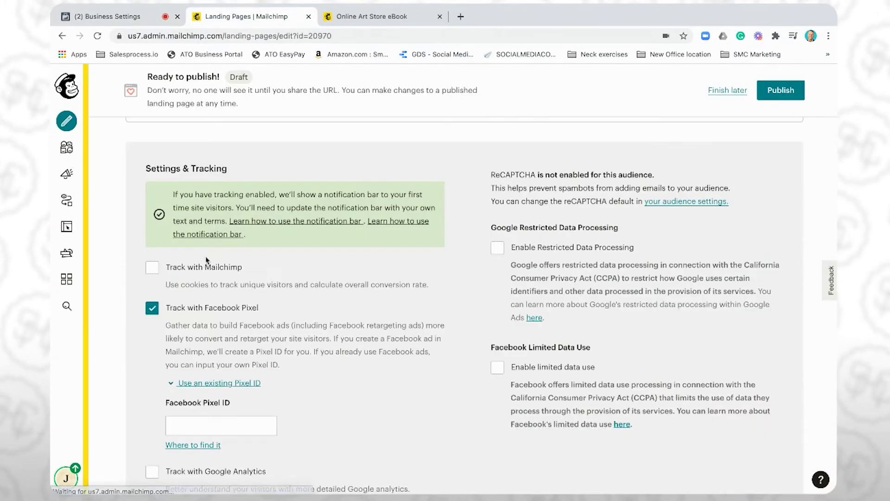
# Step: Paste the copied ID into the Facebook Pixel ID field and save the tracking settings
pyautogui.click(177, 425)
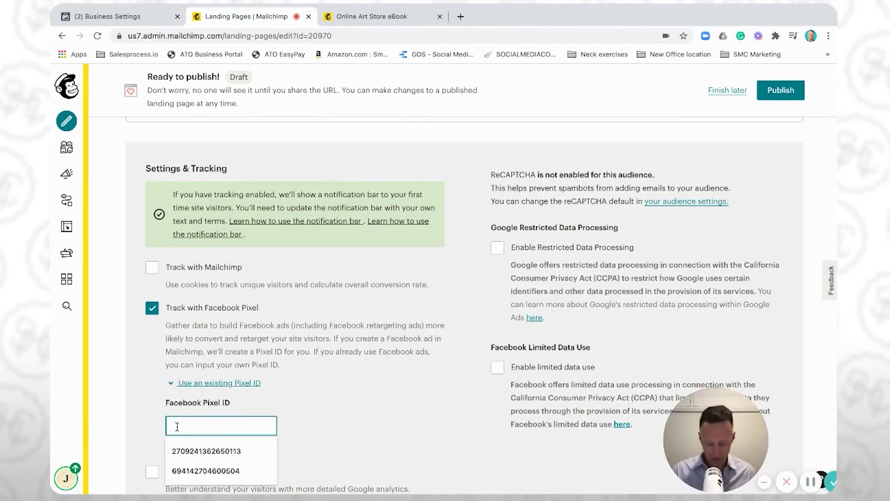
pyautogui.rightClick(177, 426)
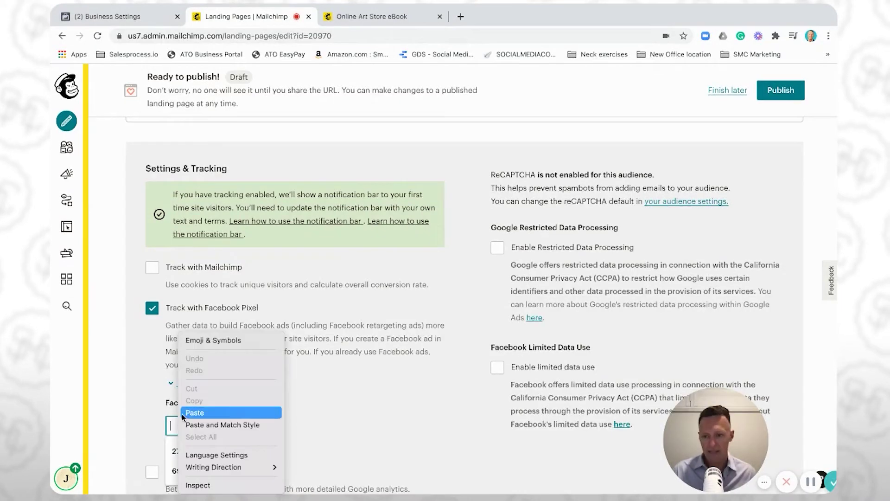
pyautogui.click(199, 413)
pyautogui.scroll(-2, 343, 420)
pyautogui.click(162, 458)
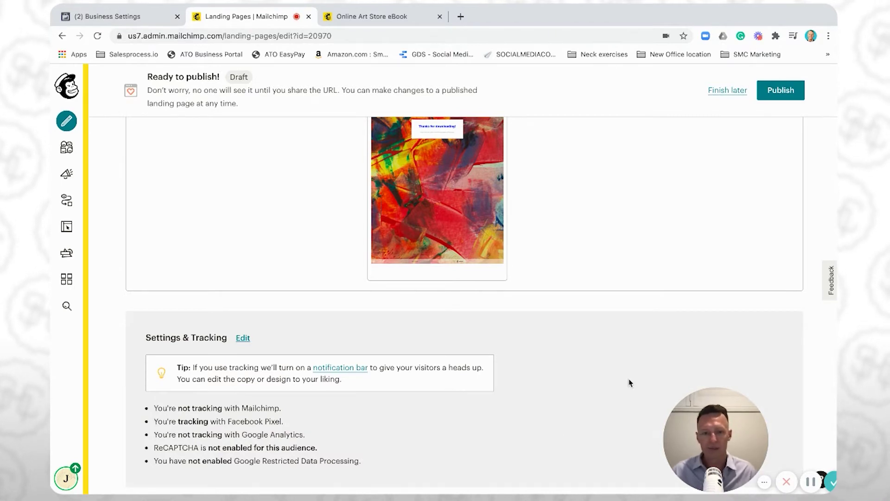
pyautogui.scroll(6, 629, 382)
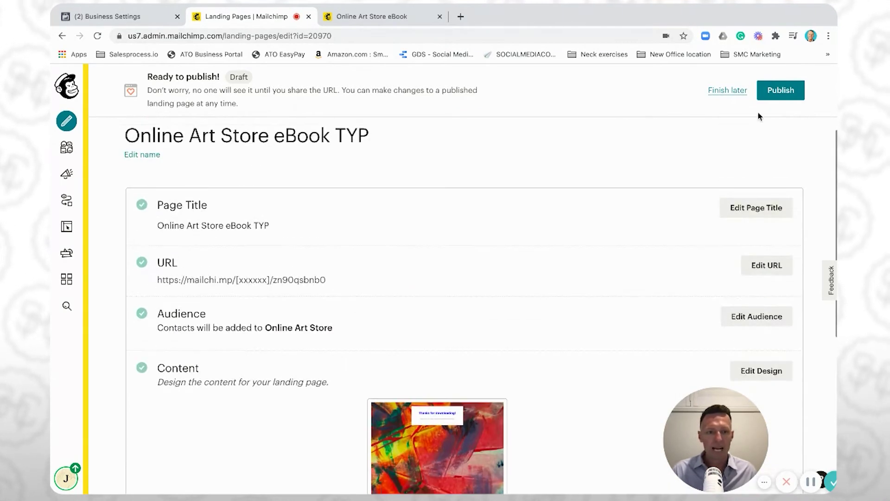
# Step: Publish 'Online Art Store eBook TYP' and view the live 'Thanks for downloading!' page
pyautogui.click(781, 91)
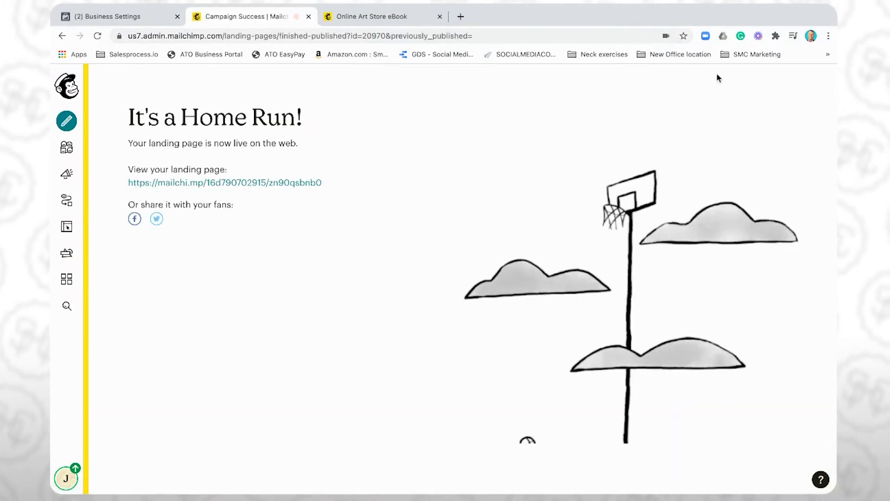
pyautogui.click(180, 184)
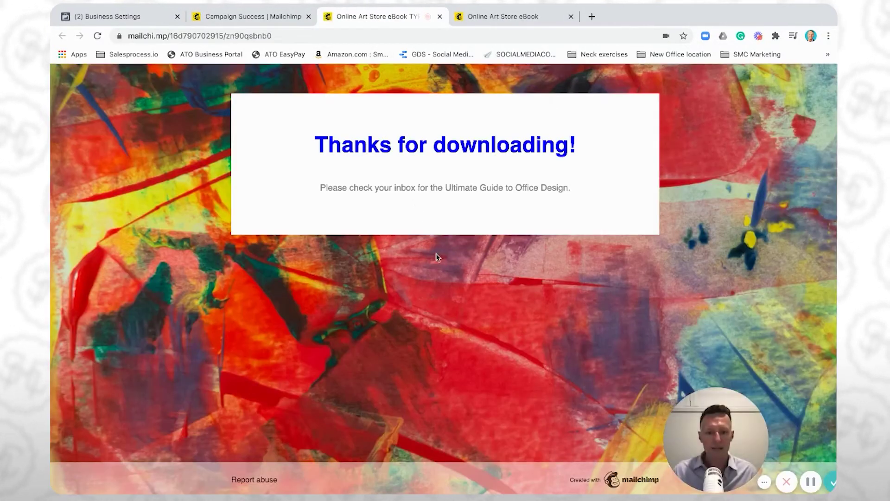
pyautogui.moveTo(558, 6)
pyautogui.moveTo(508, 45); pyautogui.dragTo(392, 46)
pyautogui.click(504, 44)
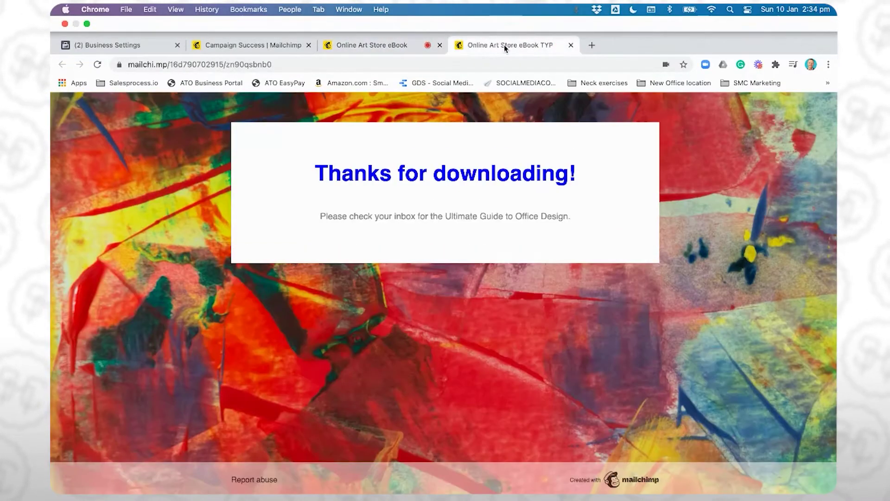
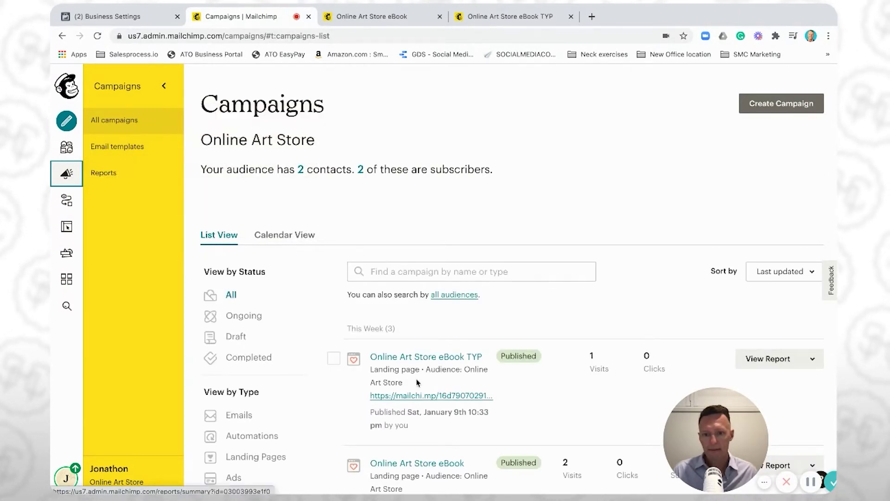
# Step: Scroll down to the Online Art Store campaign list showing both eBook landing pages
pyautogui.scroll(-3, 419, 328)
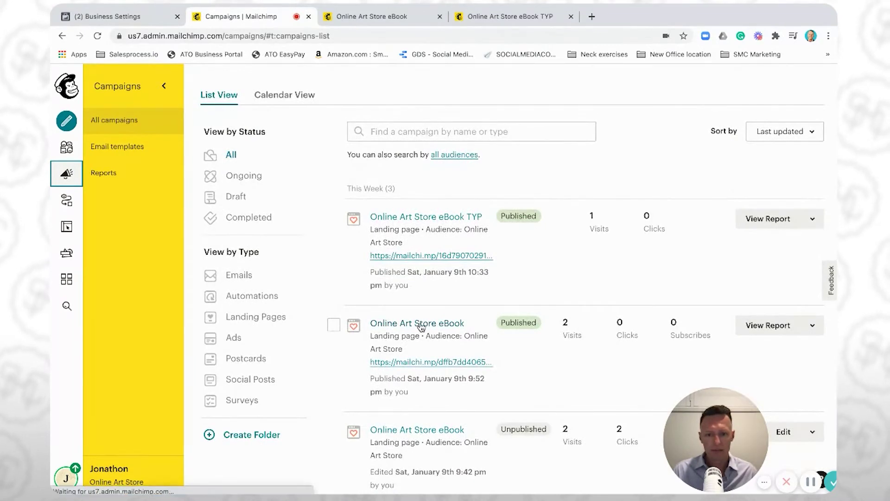
# Step: Edit the Online Art Store eBook landing page and open its design editor
pyautogui.click(812, 325)
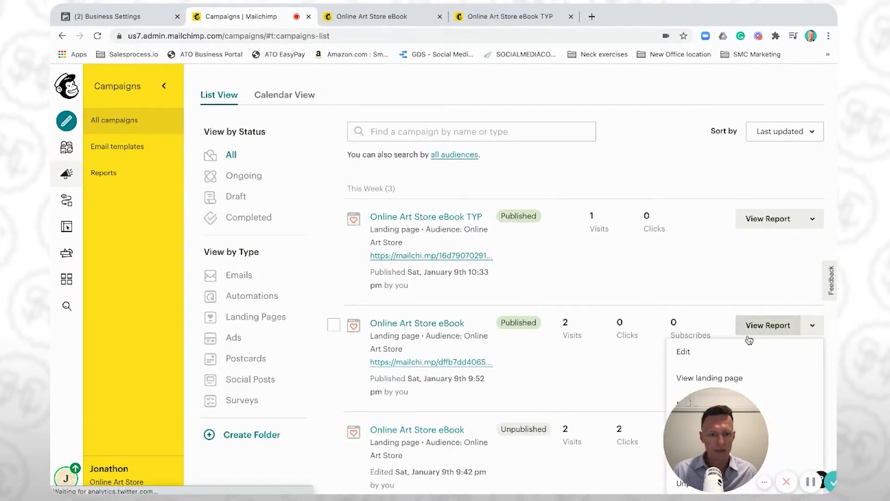
pyautogui.click(723, 352)
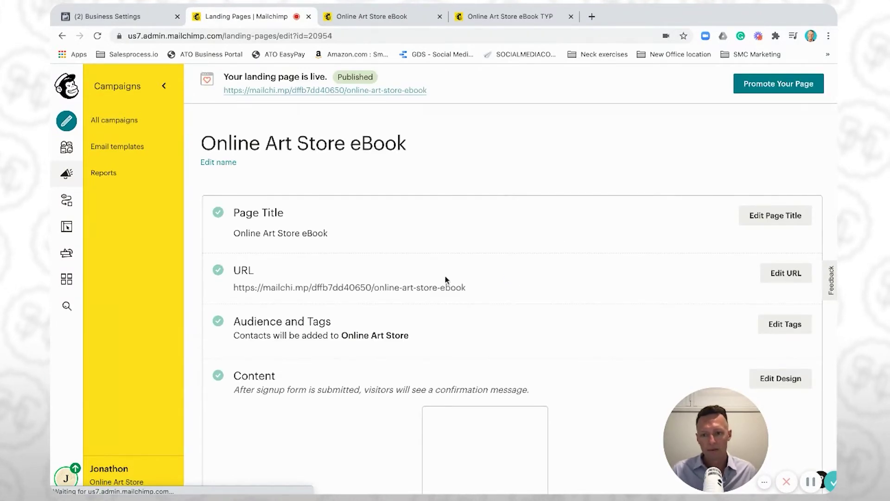
pyautogui.scroll(-3, 445, 276)
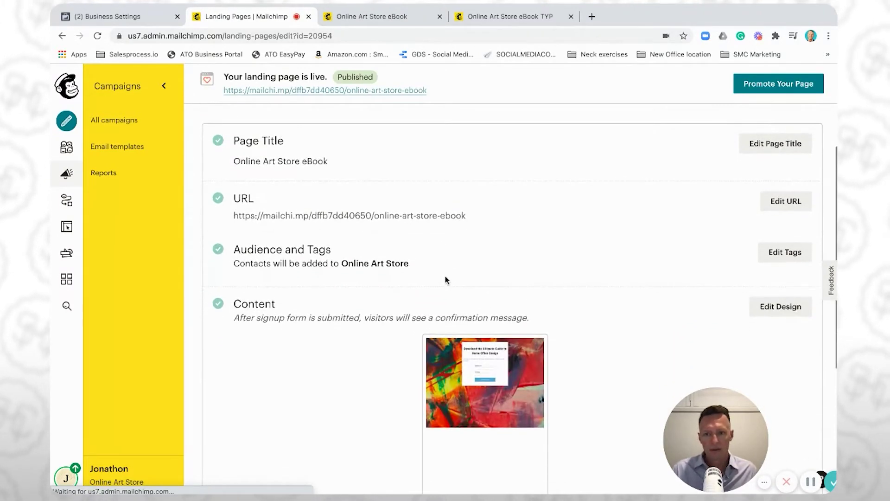
pyautogui.scroll(3, 445, 279)
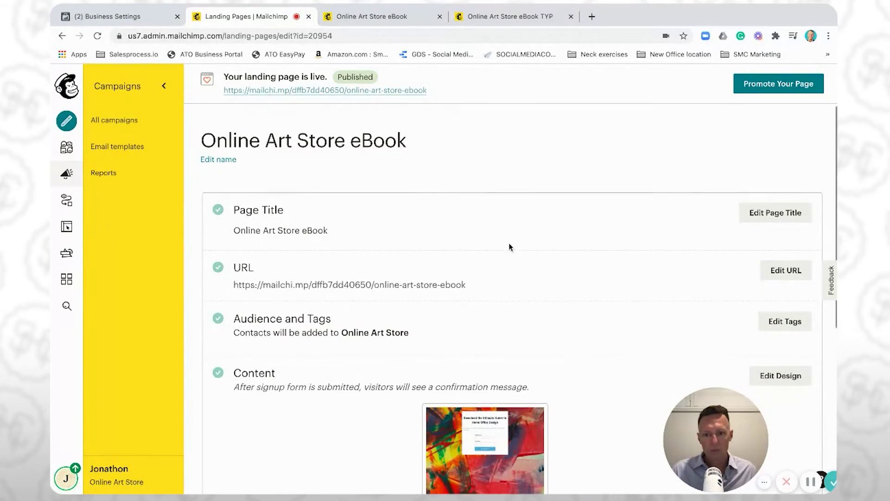
pyautogui.scroll(-6, 509, 247)
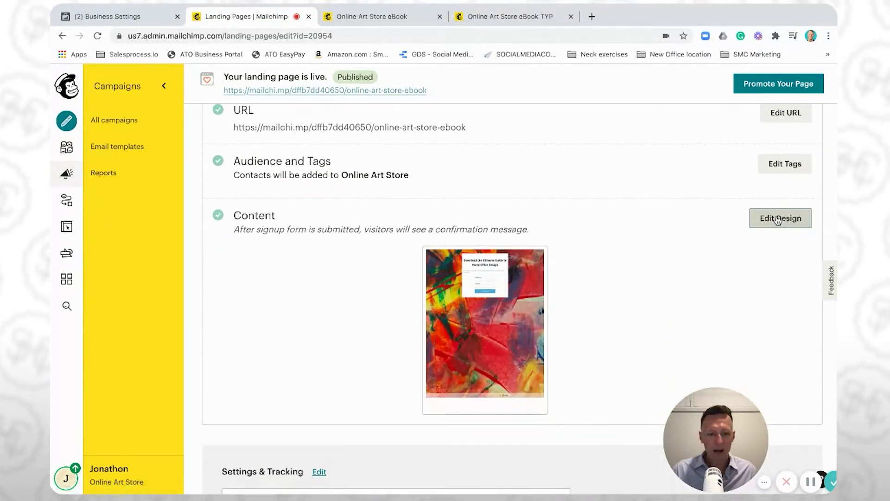
pyautogui.click(778, 219)
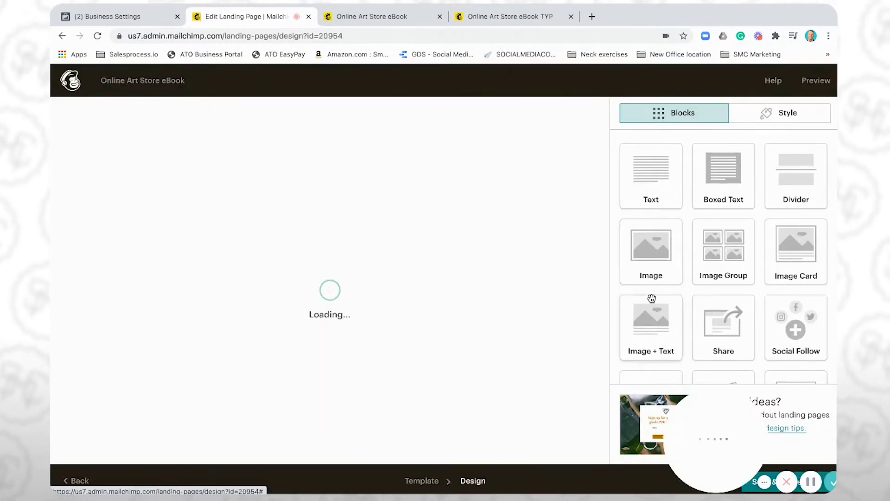
# Step: Set the signup form block to send visitors to the Online Art Store eBook TYP landing page
pyautogui.scroll(-3, 469, 337)
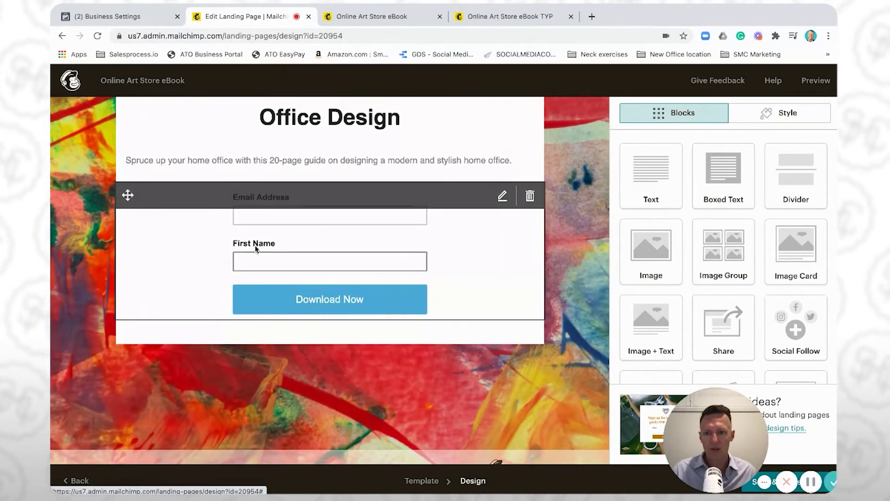
pyautogui.click(503, 197)
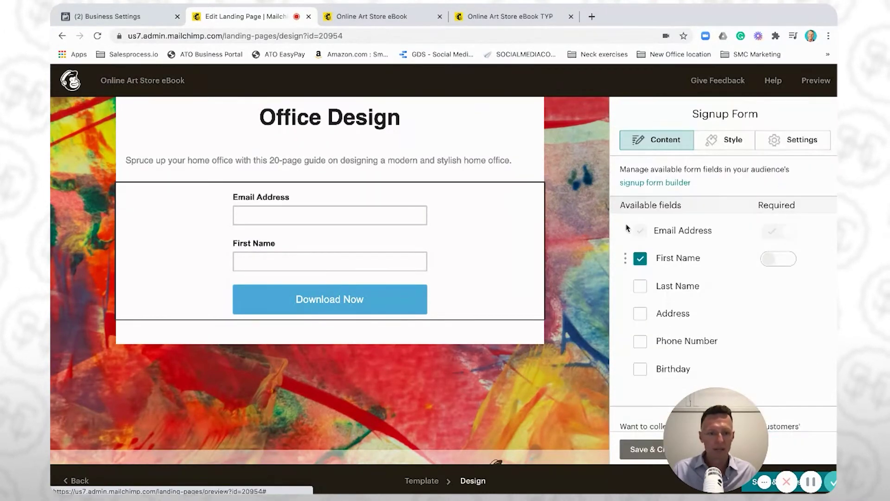
pyautogui.moveTo(743, 443); pyautogui.dragTo(647, 406)
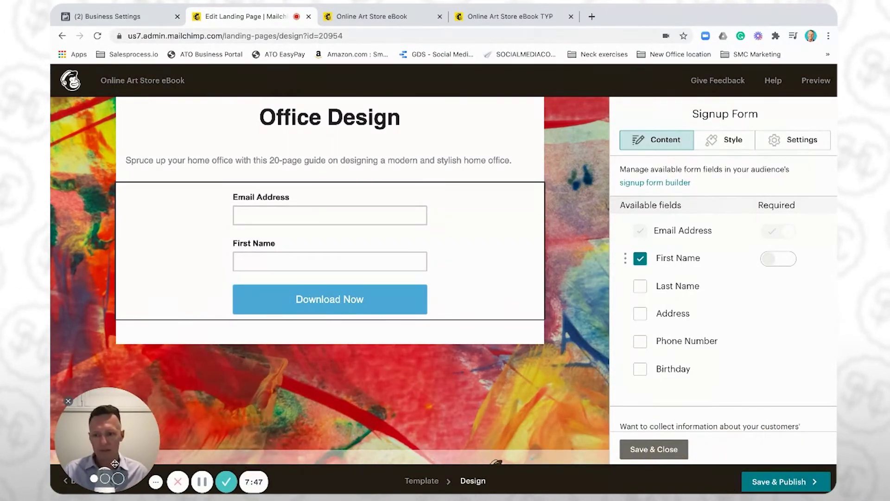
pyautogui.scroll(-7, 698, 361)
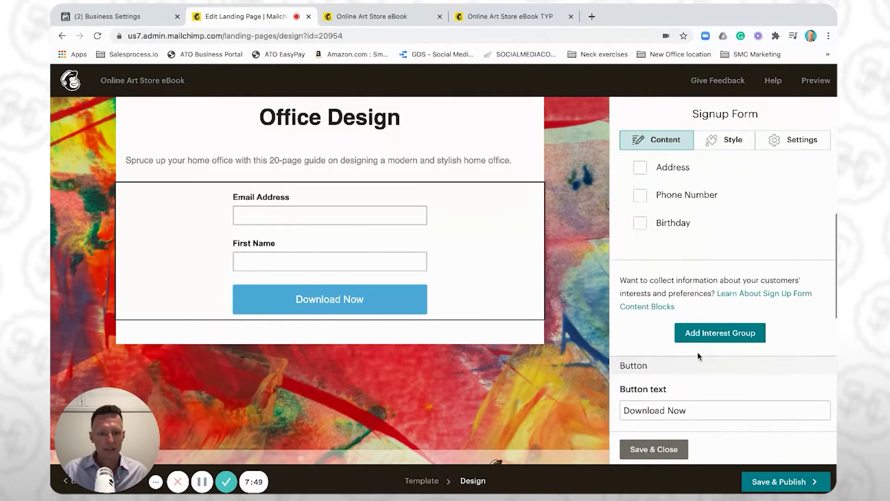
pyautogui.scroll(-3, 697, 352)
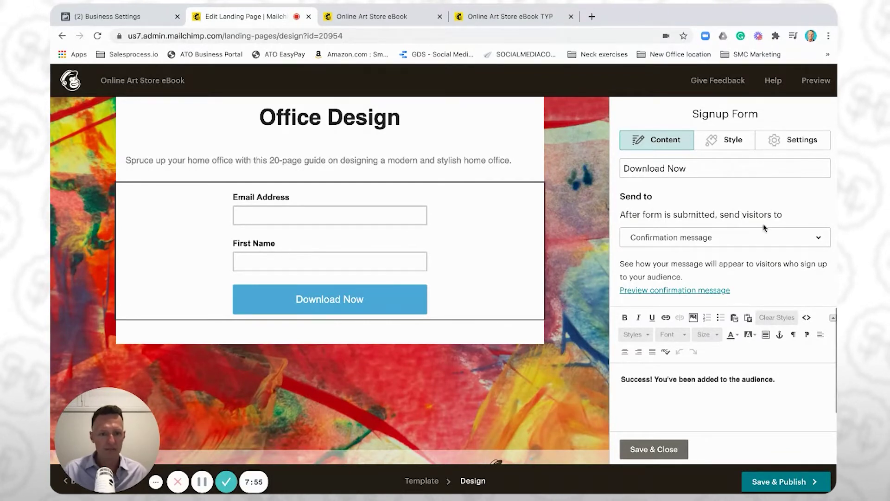
pyautogui.click(659, 238)
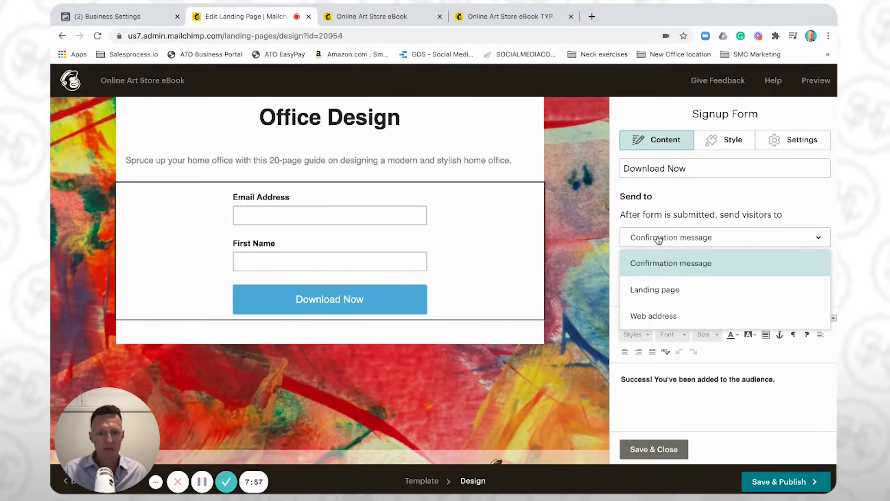
pyautogui.click(655, 290)
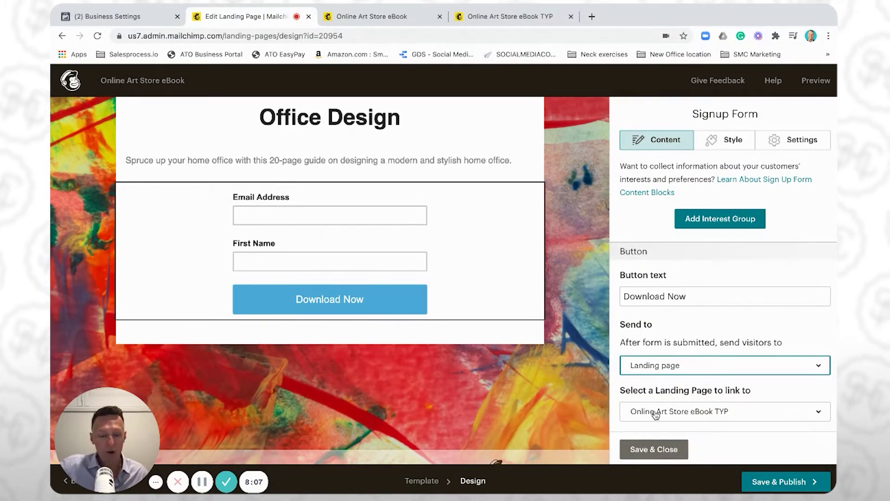
pyautogui.click(685, 417)
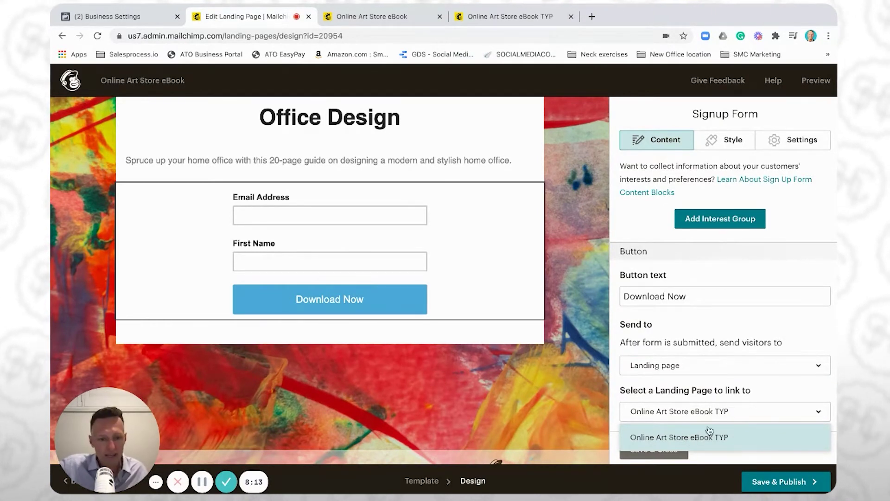
pyautogui.click(738, 393)
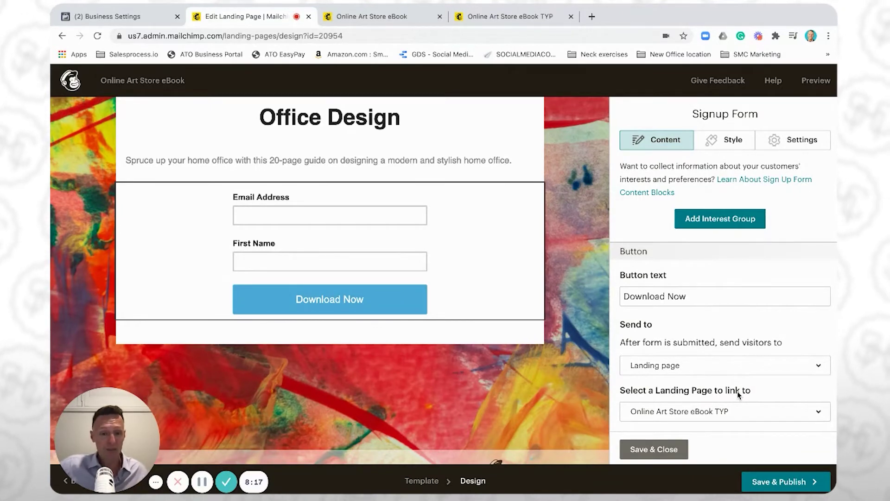
# Step: Discard a trial web-address destination, keep the landing page, then save and publish the page
pyautogui.click(714, 369)
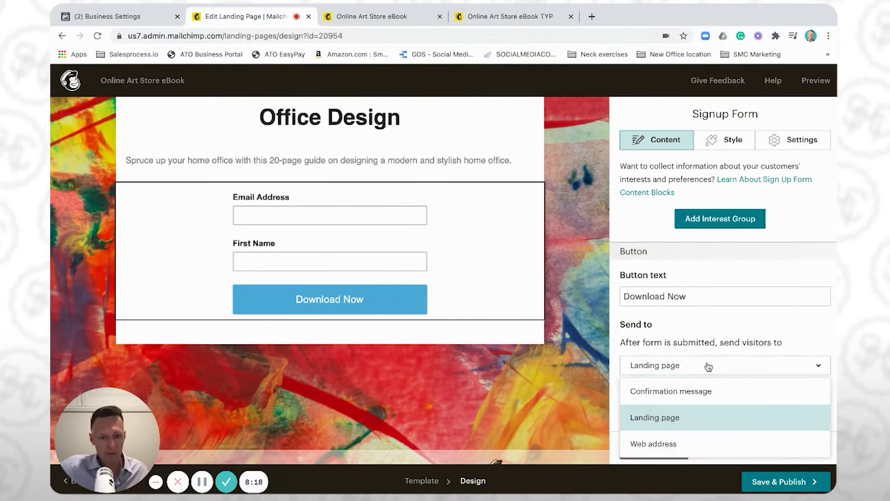
pyautogui.click(667, 438)
pyautogui.click(656, 412)
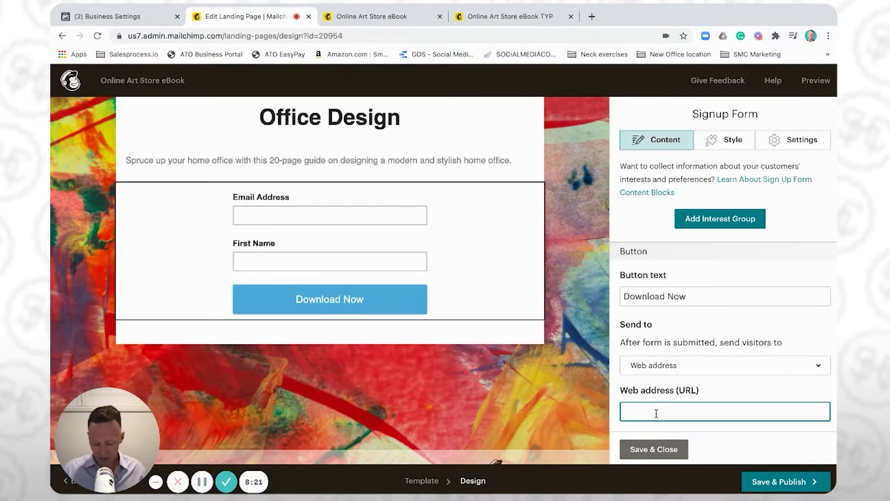
pyautogui.write('https://mailchi.mp/16d790702915/zn90qsbnb0')
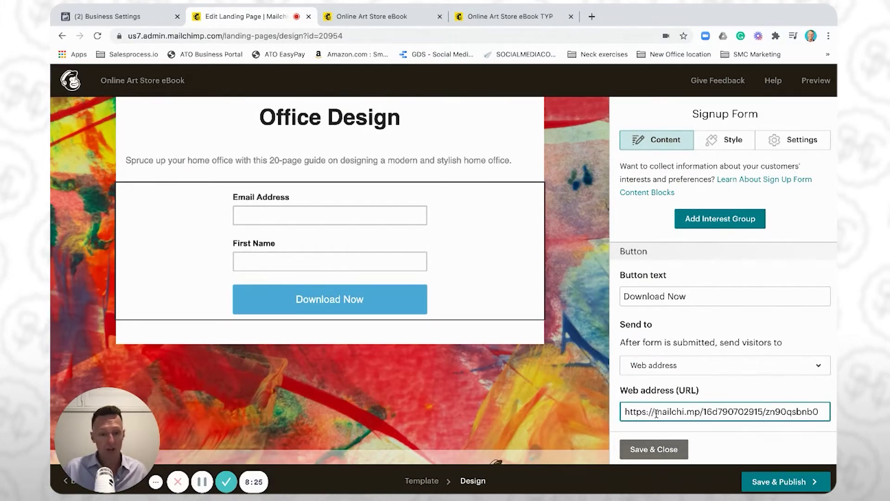
pyautogui.hotkey('ctrl', 'a')
pyautogui.press('BackSpace')
pyautogui.click(651, 369)
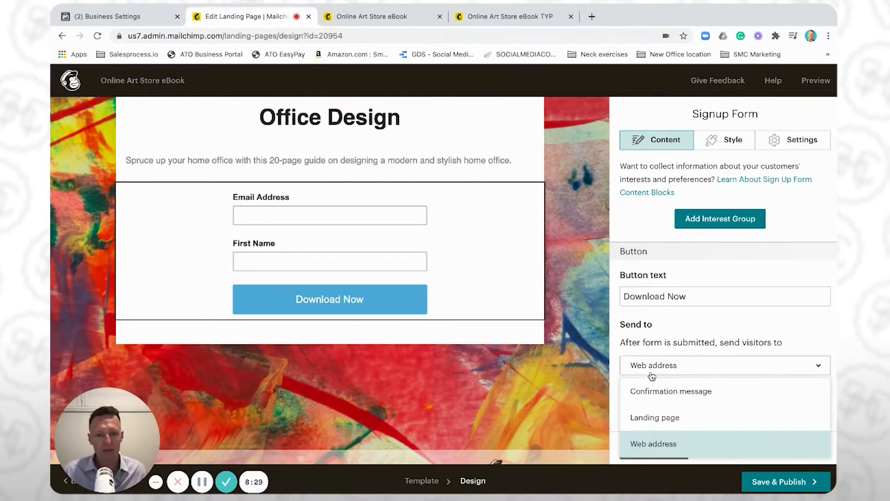
pyautogui.click(655, 414)
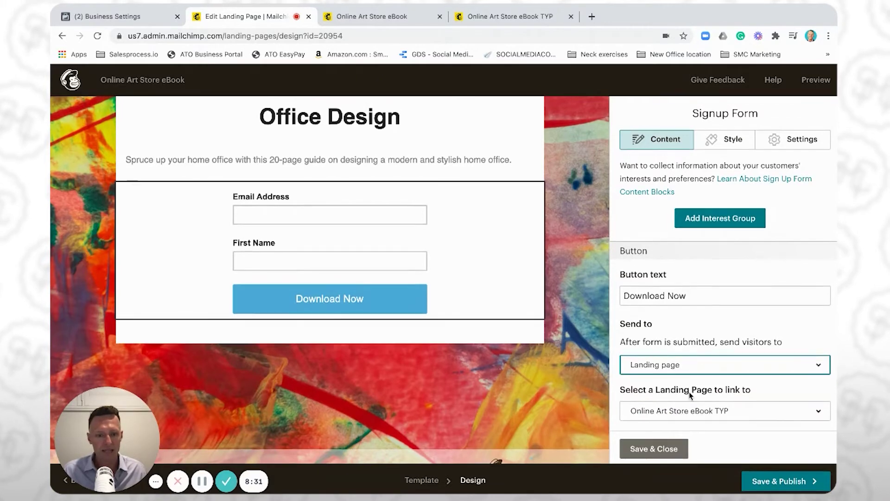
pyautogui.click(658, 450)
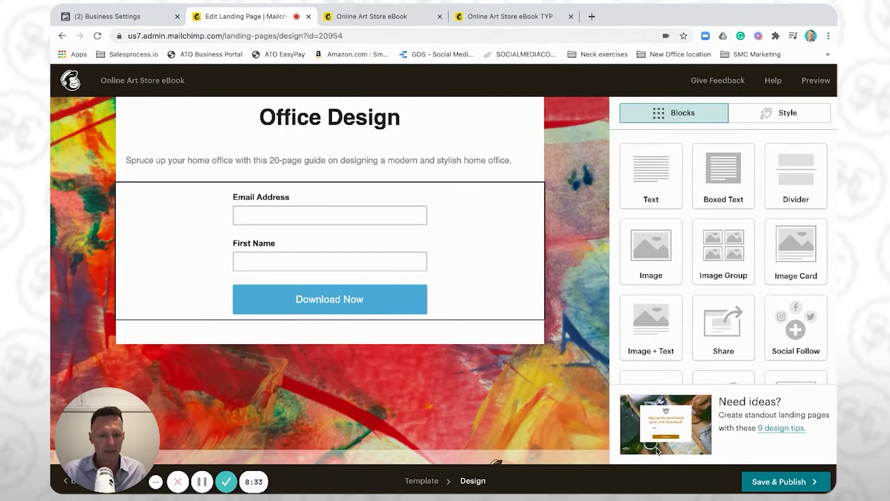
pyautogui.click(796, 483)
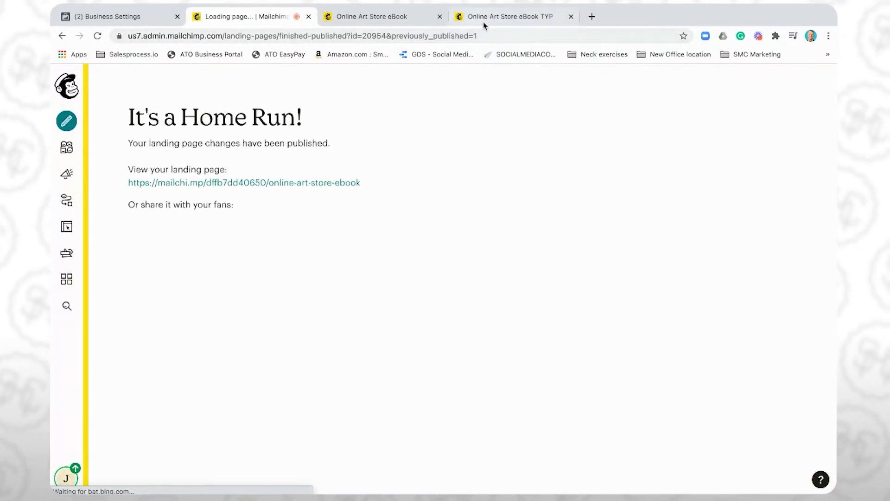
# Step: Reload the live eBook page and submit its form with a saved email and a first name
pyautogui.click(488, 22)
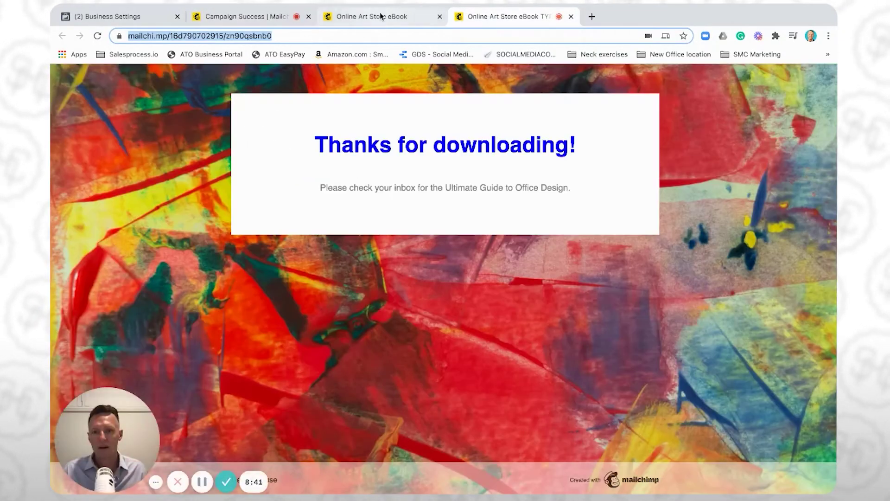
pyautogui.click(366, 16)
pyautogui.click(355, 30)
pyautogui.press('Return')
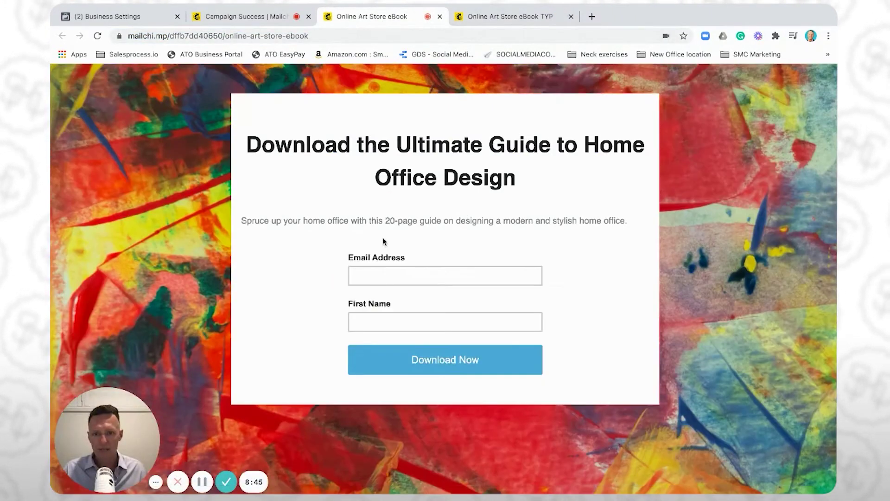
pyautogui.click(379, 280)
pyautogui.click(380, 300)
pyautogui.click(383, 327)
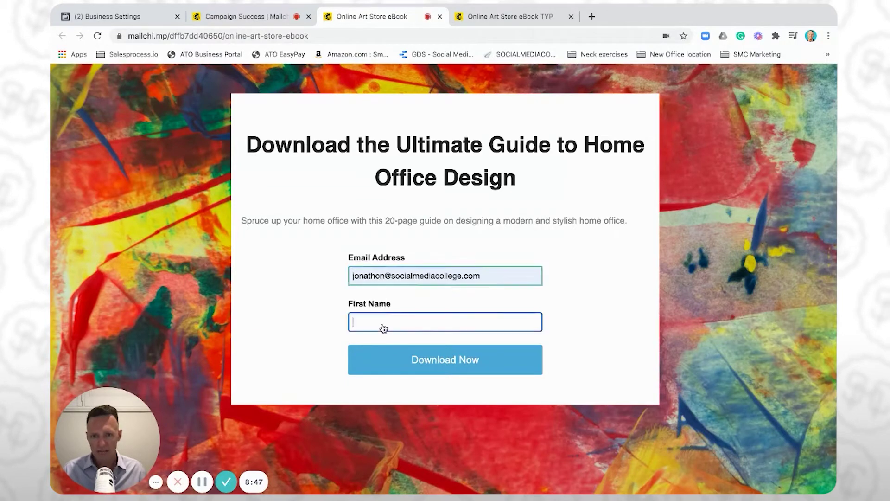
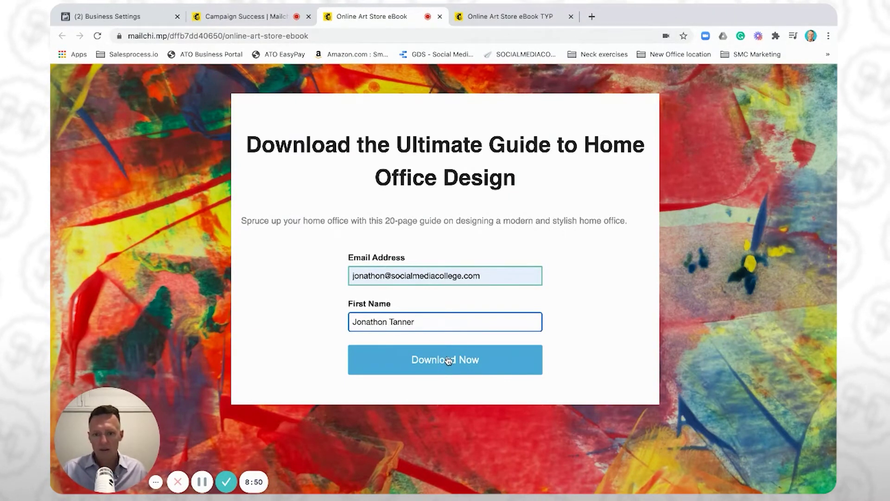
pyautogui.click(448, 361)
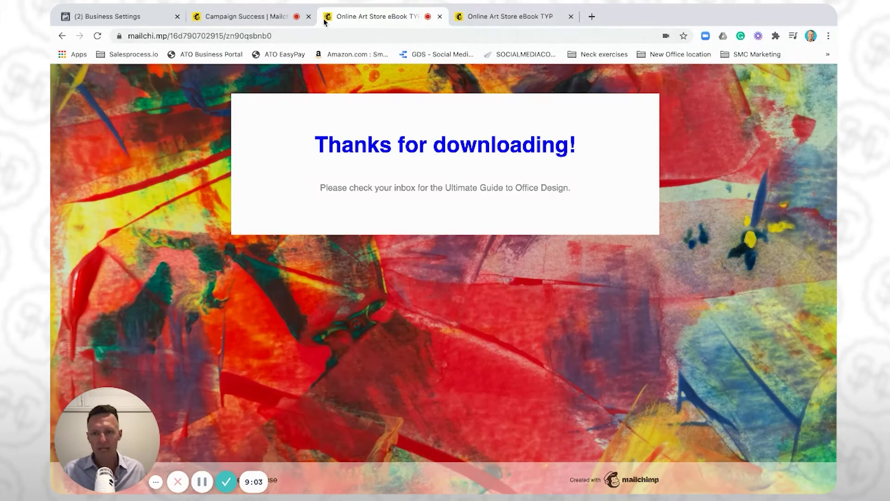
# Step: Check the thank-you page tab, then start a 'facebook pixel' search in a new tab
pyautogui.click(62, 35)
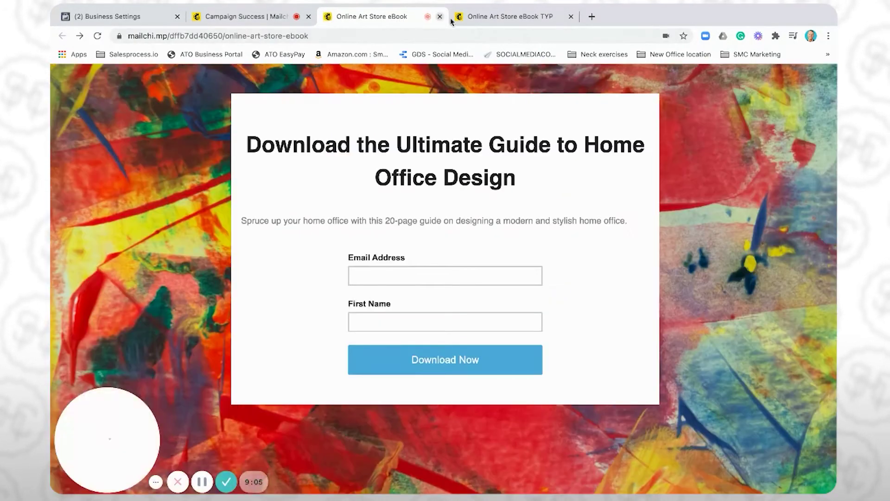
pyautogui.click(492, 18)
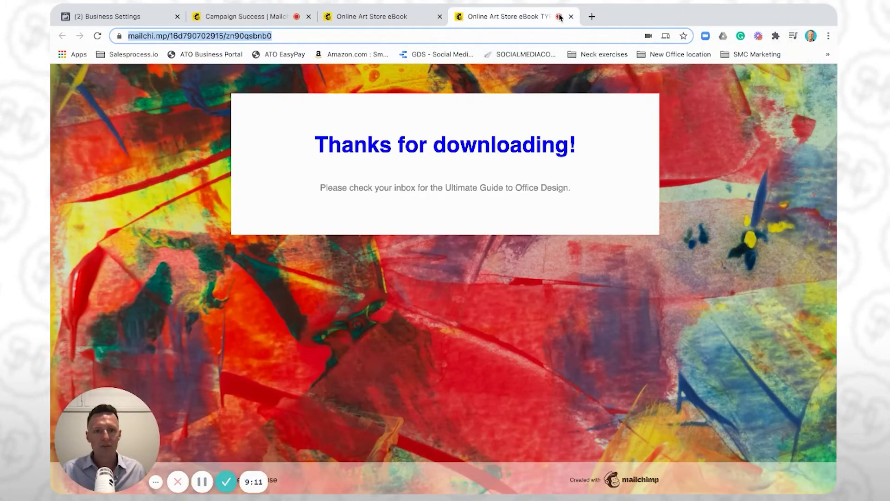
pyautogui.click(589, 17)
pyautogui.write('face')
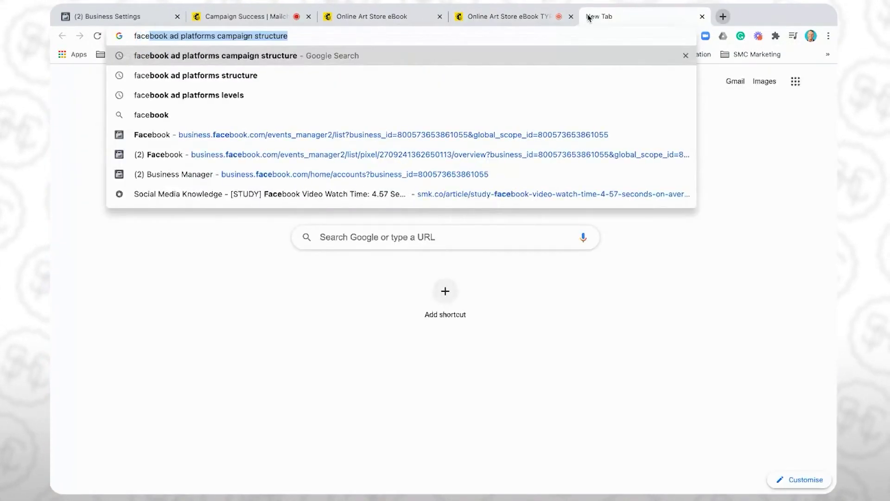
pyautogui.write('book pixel')
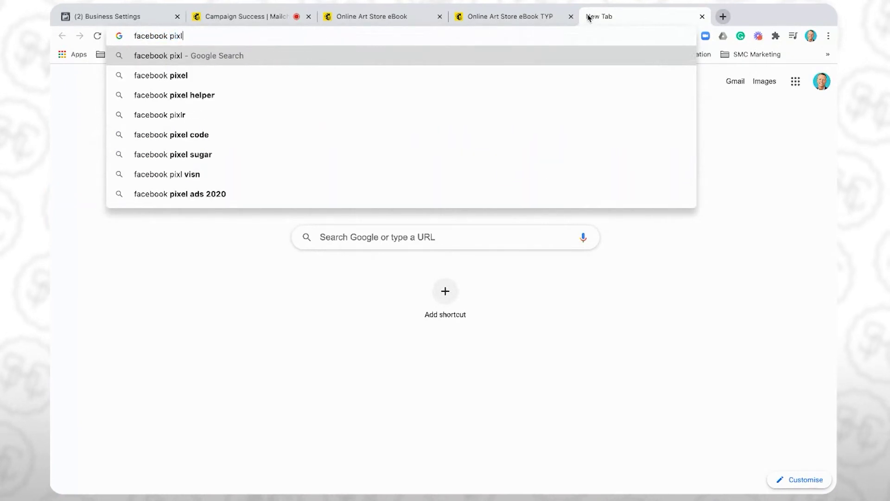
# Step: Search Google for facebook pixel helper and open its Chrome Web Store page
pyautogui.press('Return')
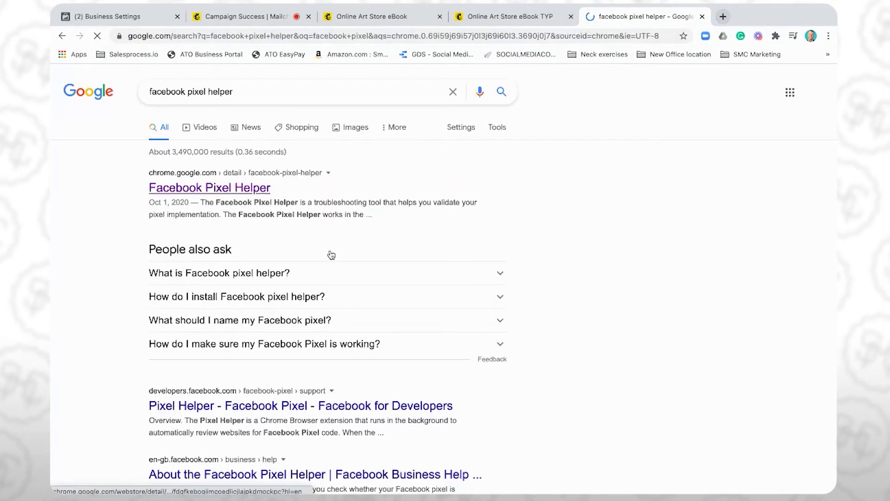
pyautogui.click(243, 193)
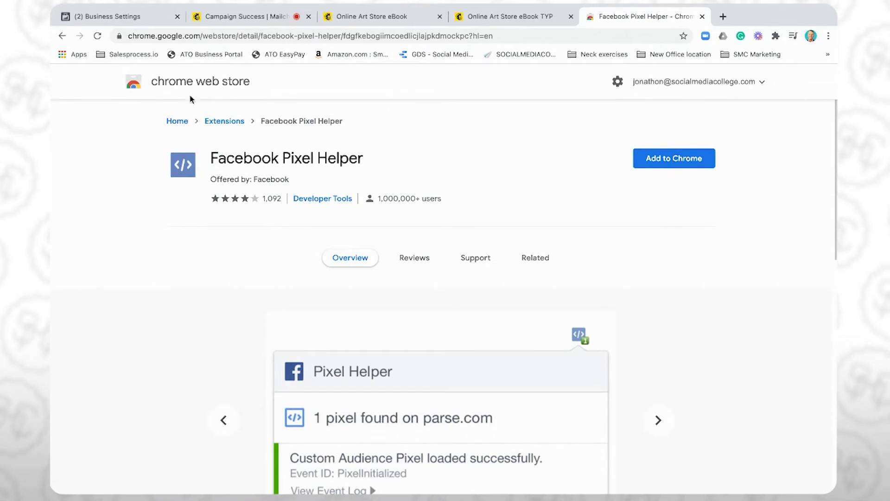
# Step: Add the Facebook Pixel Helper extension to Chrome and pin it to the toolbar
pyautogui.click(679, 162)
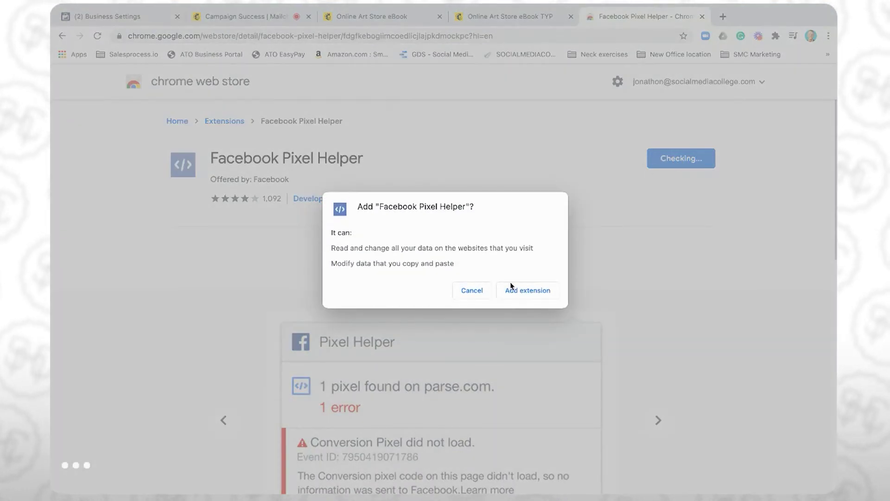
pyautogui.click(526, 290)
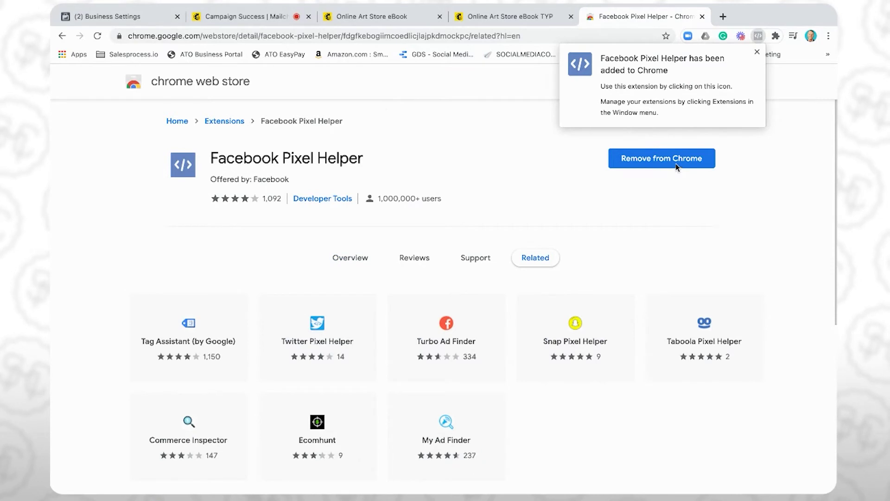
pyautogui.click(756, 53)
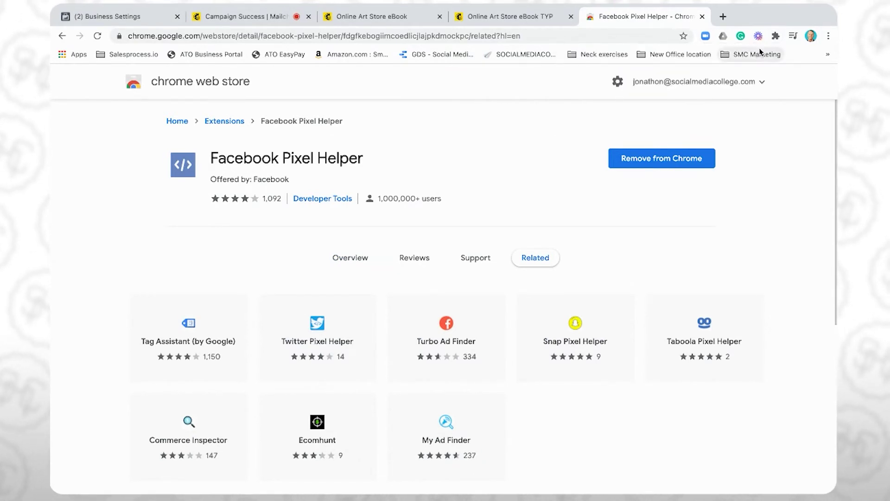
pyautogui.click(775, 37)
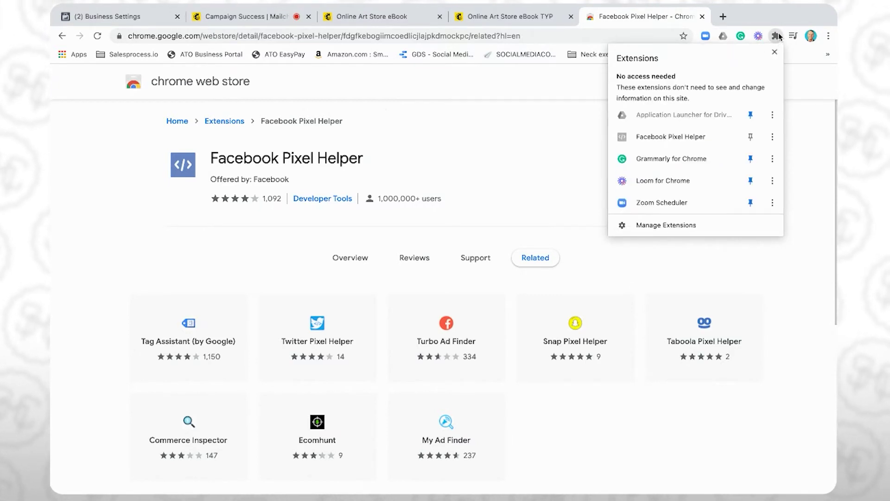
pyautogui.click(750, 137)
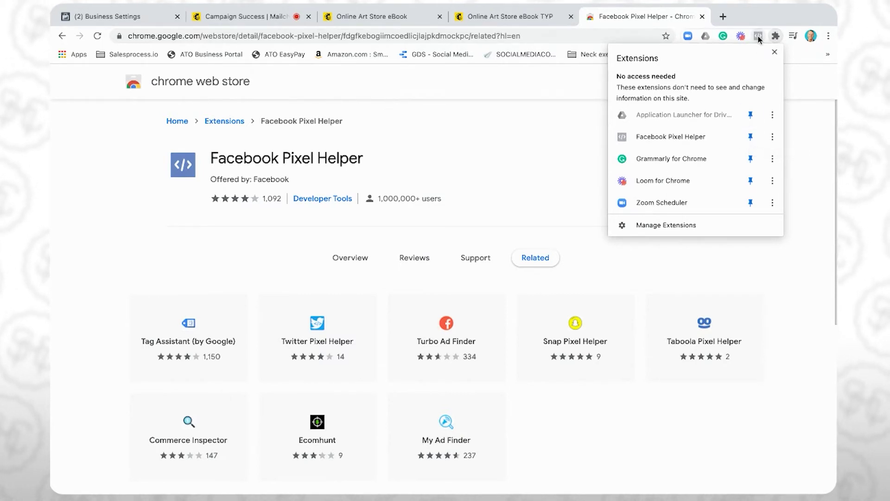
pyautogui.click(775, 36)
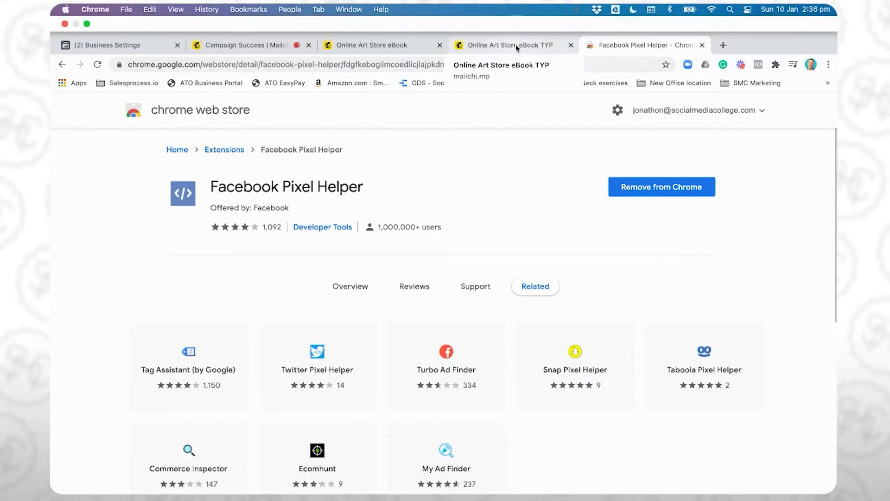
pyautogui.click(516, 47)
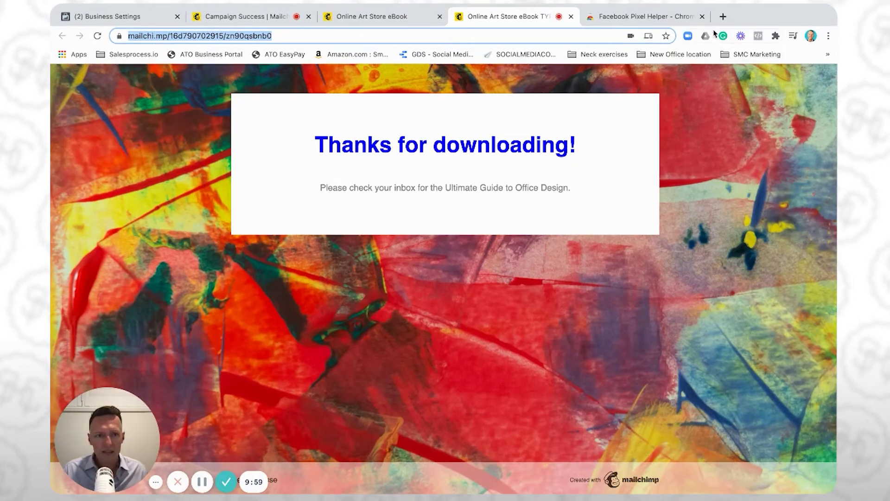
pyautogui.click(758, 35)
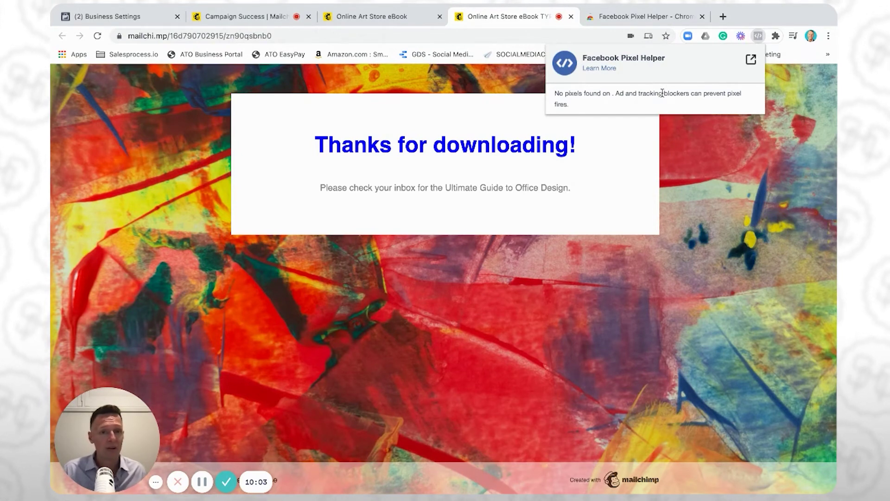
pyautogui.click(497, 34)
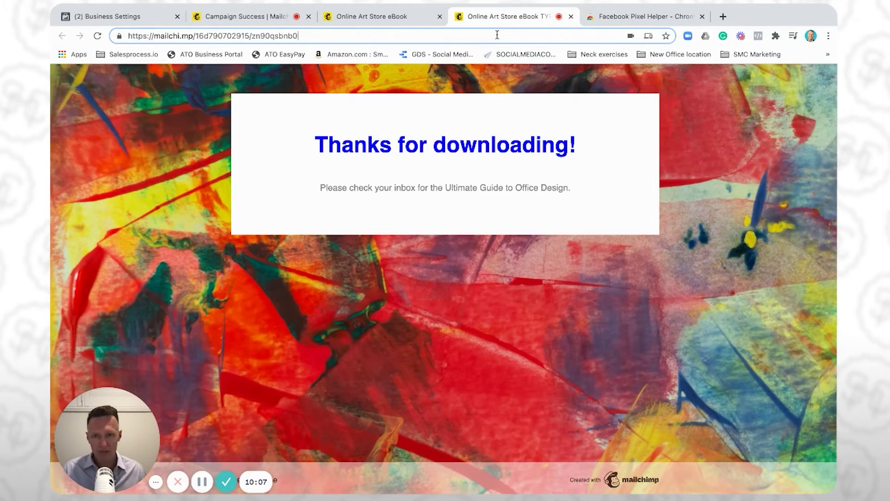
pyautogui.click(97, 36)
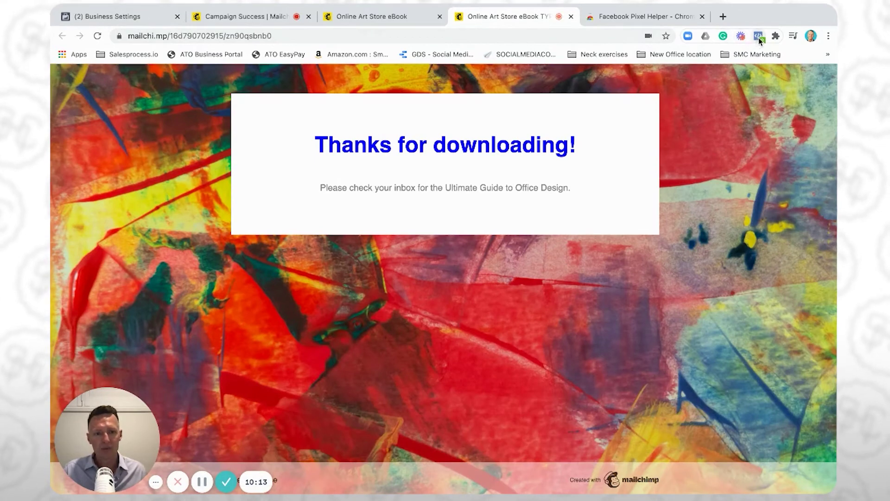
pyautogui.click(758, 36)
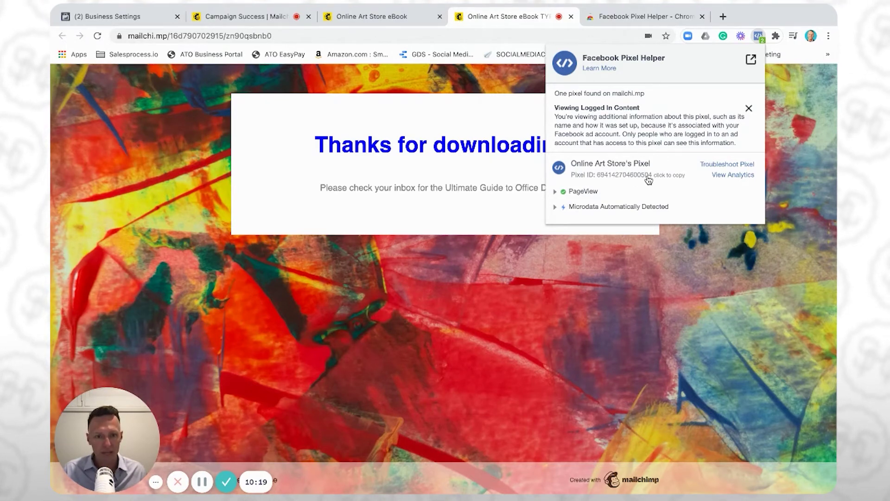
pyautogui.click(139, 16)
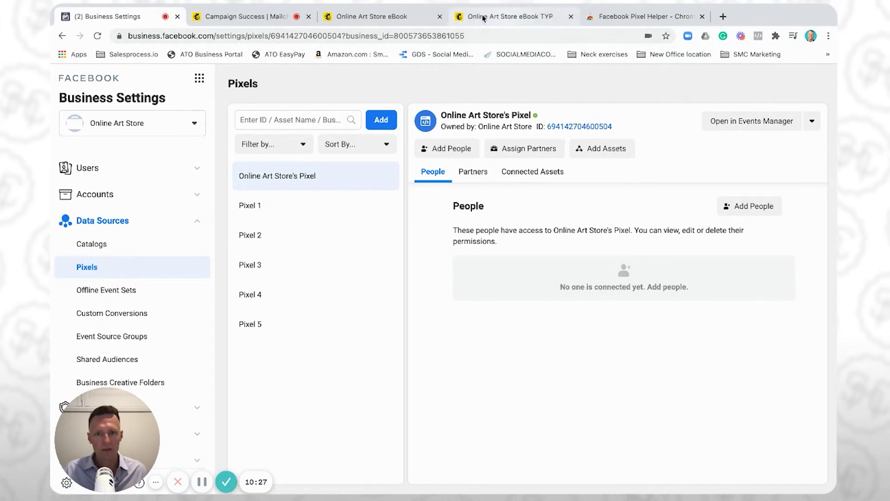
pyautogui.click(371, 18)
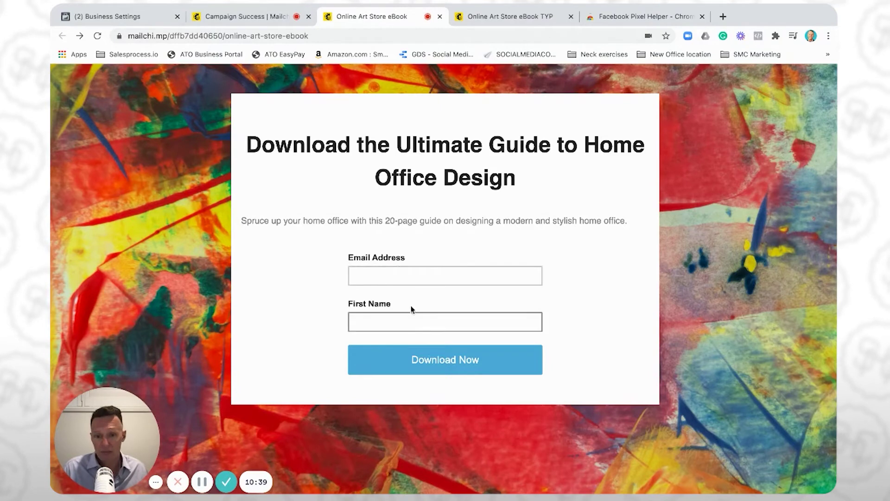
pyautogui.click(488, 16)
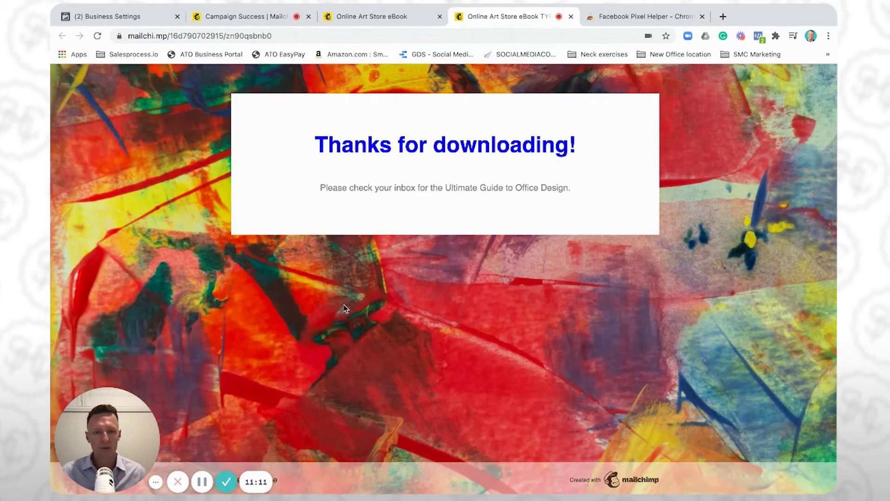
pyautogui.click(119, 18)
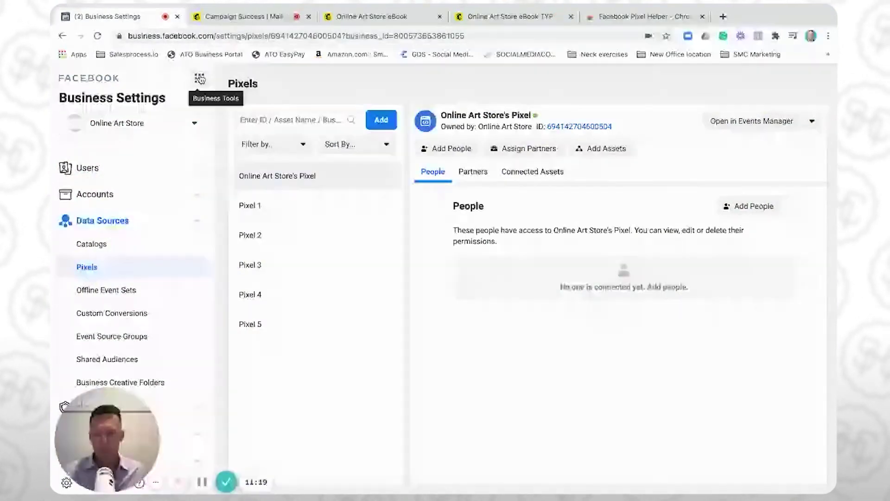
pyautogui.click(185, 36)
# Step: Load business.facebook.com, choose the Online Art Store business, and open Events Manager
pyautogui.write('bus')
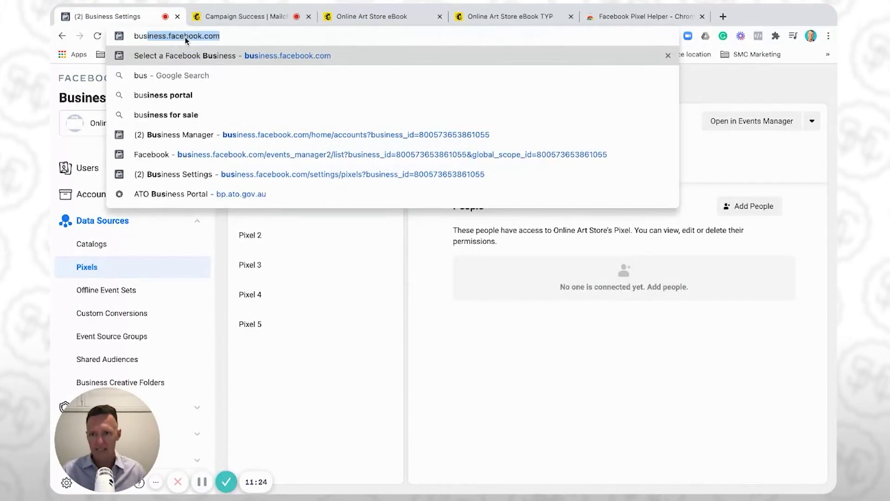
pyautogui.press('Return')
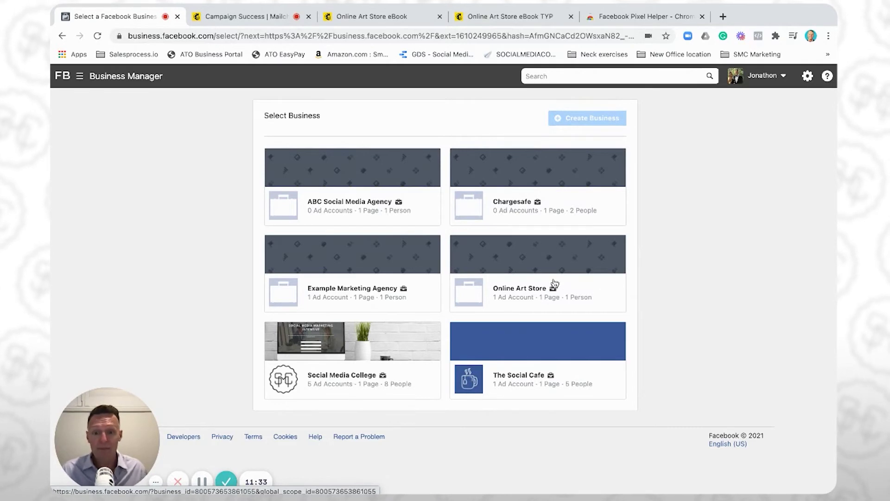
pyautogui.click(523, 294)
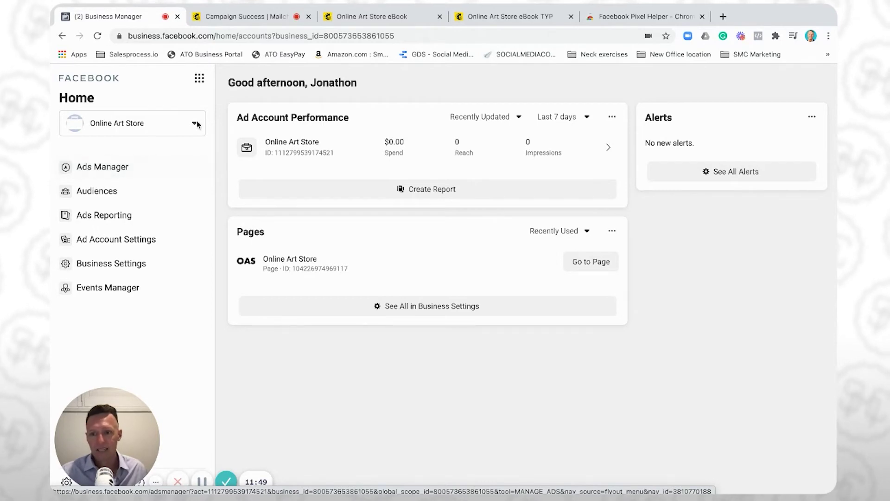
pyautogui.click(200, 79)
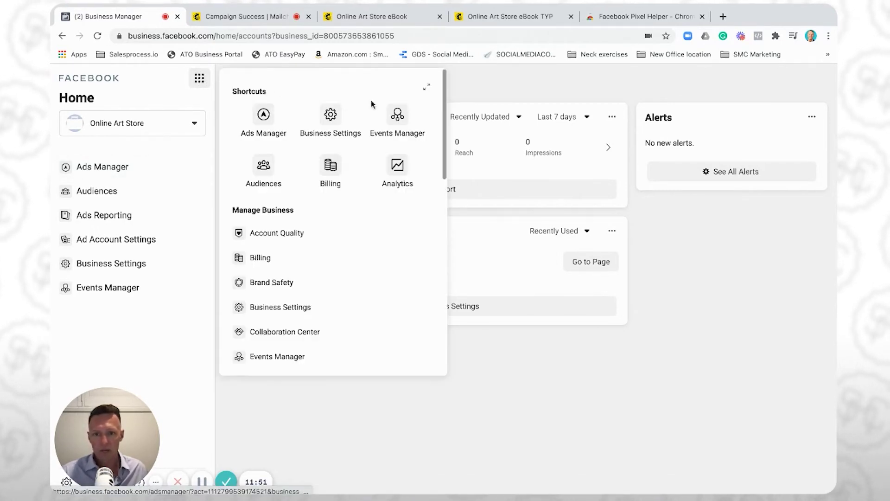
pyautogui.click(398, 119)
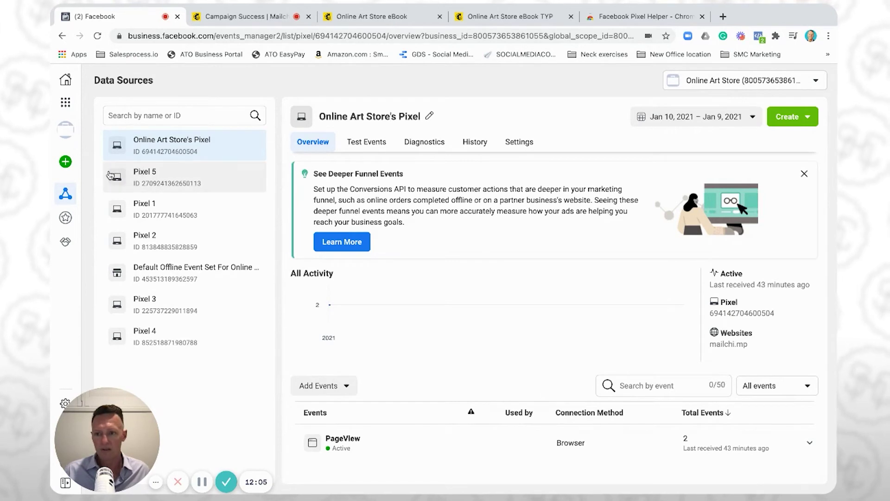
# Step: Open Custom Conversions and expand then collapse the active eBook TYP conversion row
pyautogui.moveTo(68, 218)
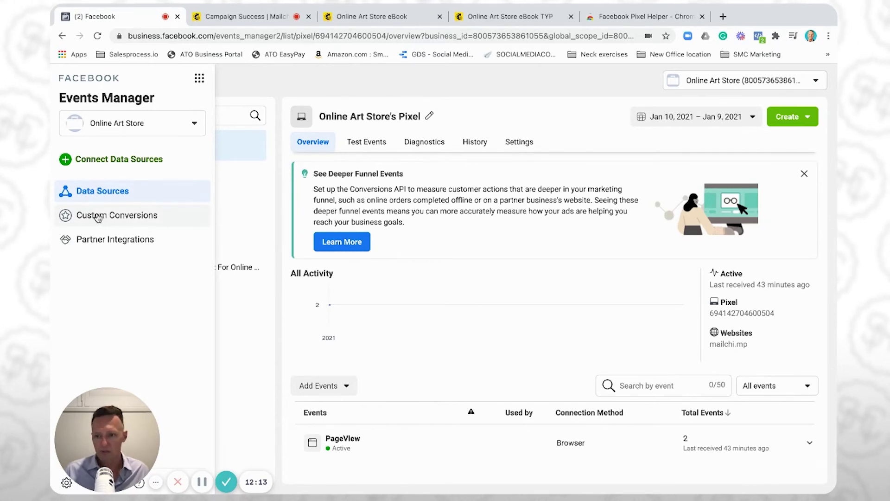
pyautogui.click(98, 218)
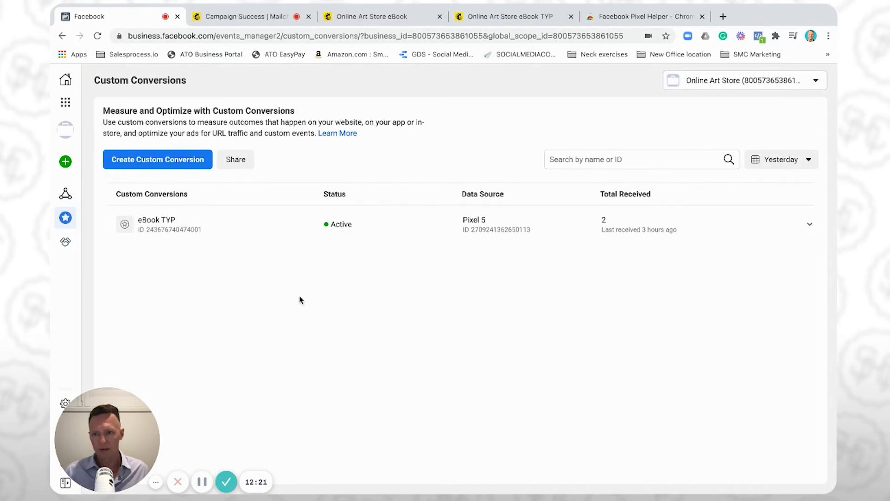
pyautogui.click(811, 226)
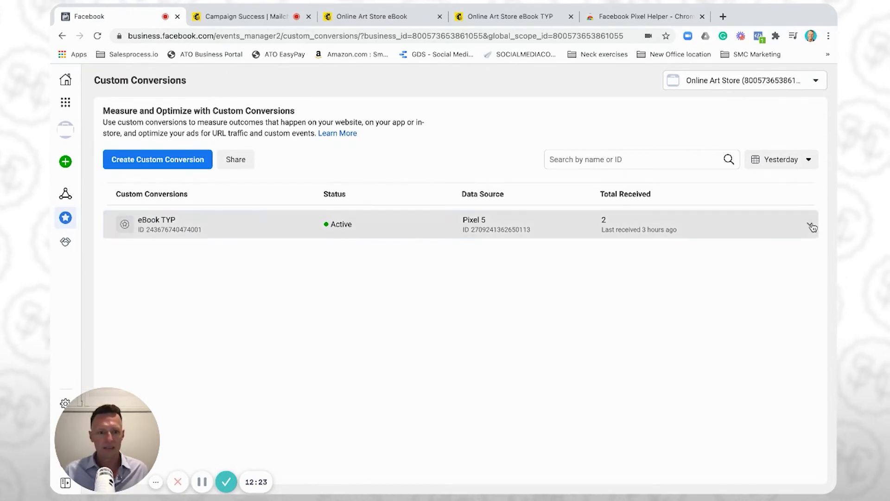
pyautogui.click(810, 227)
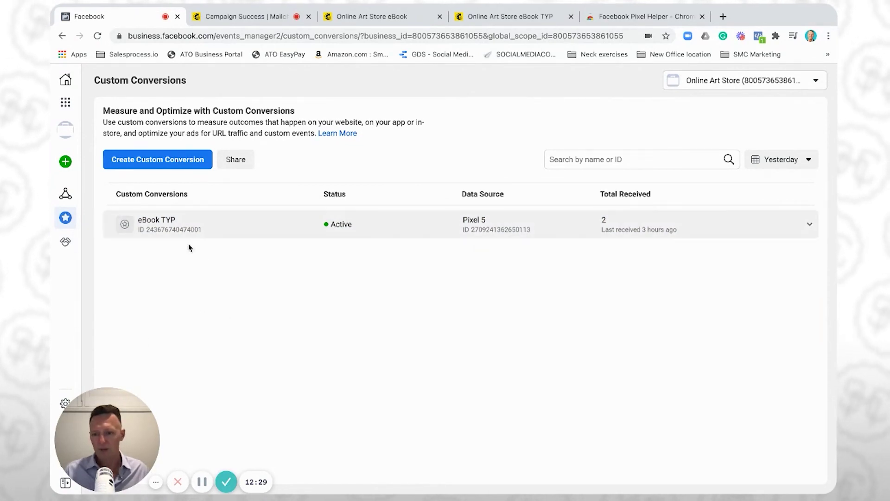
# Step: Start a new custom conversion named 'Online Art Store eBook TYP'
pyautogui.click(155, 161)
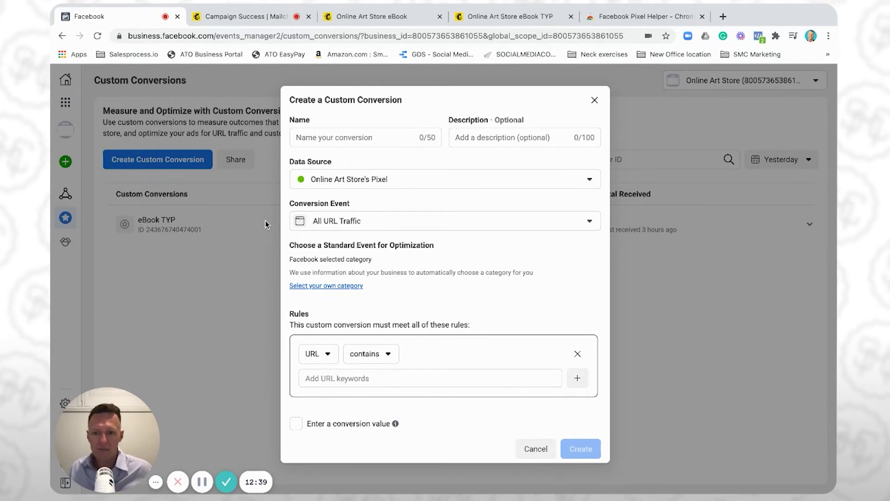
pyautogui.click(313, 135)
pyautogui.write('Online Art Store eBook TYP')
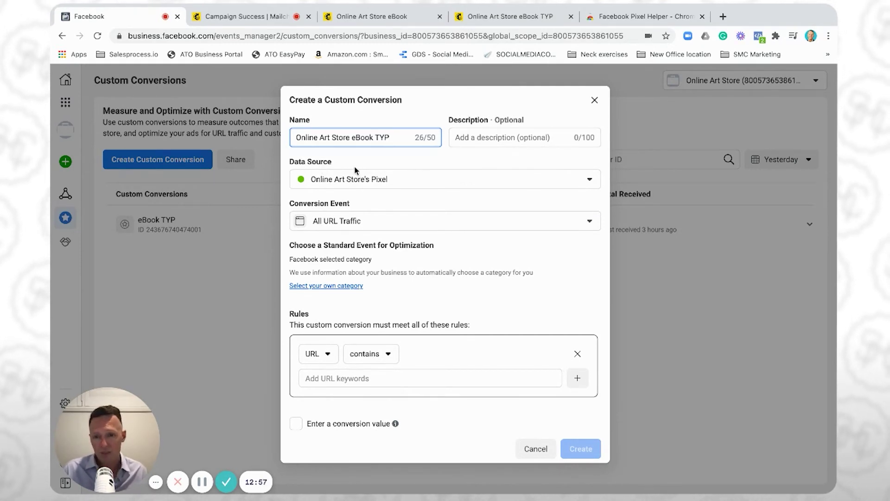
pyautogui.click(358, 181)
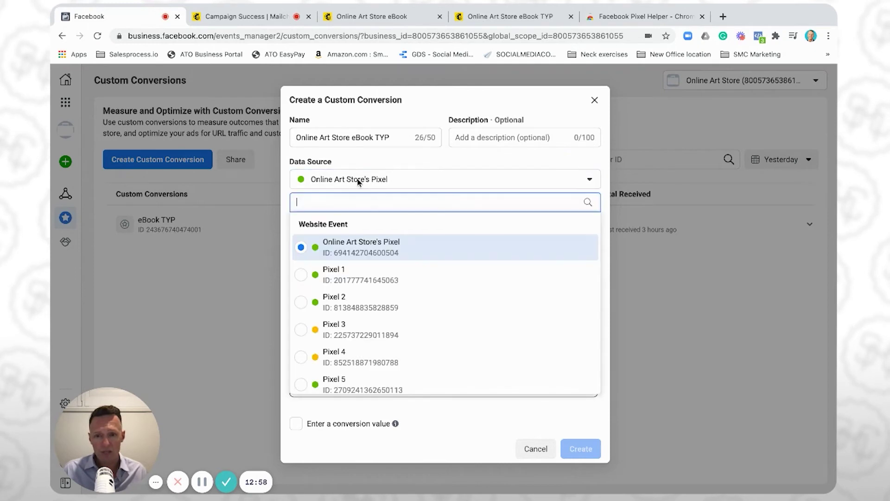
pyautogui.click(355, 251)
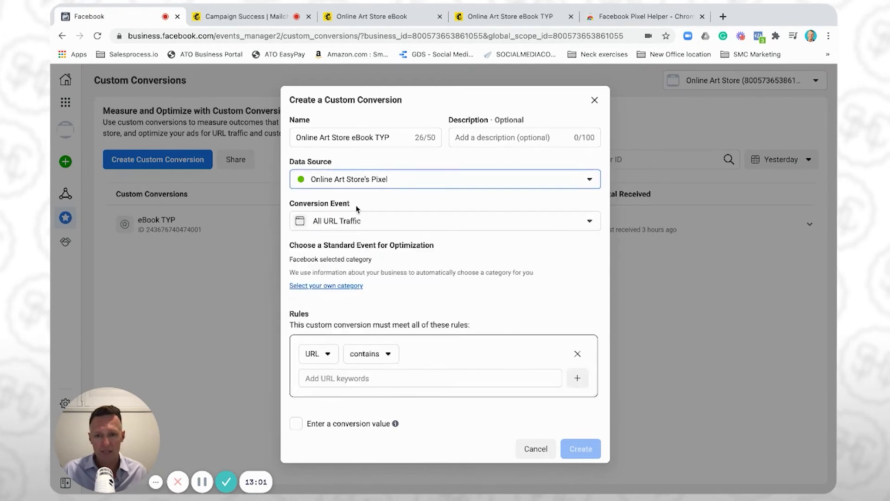
pyautogui.click(373, 182)
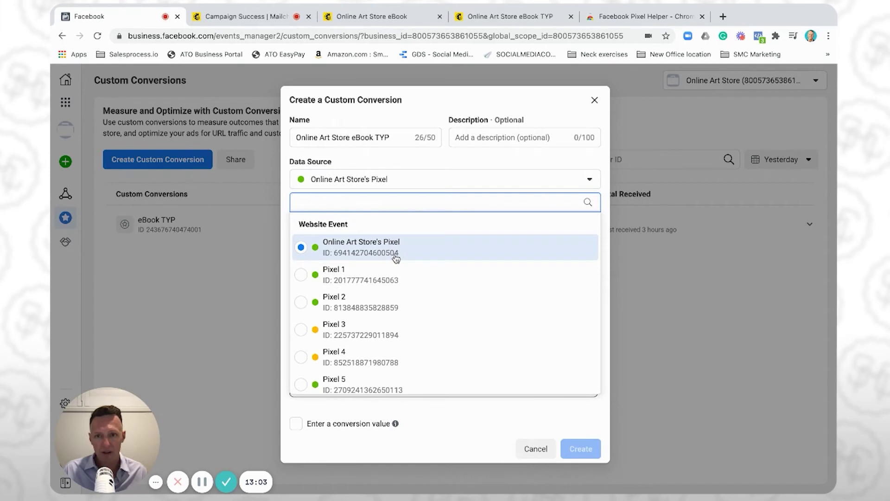
pyautogui.click(374, 184)
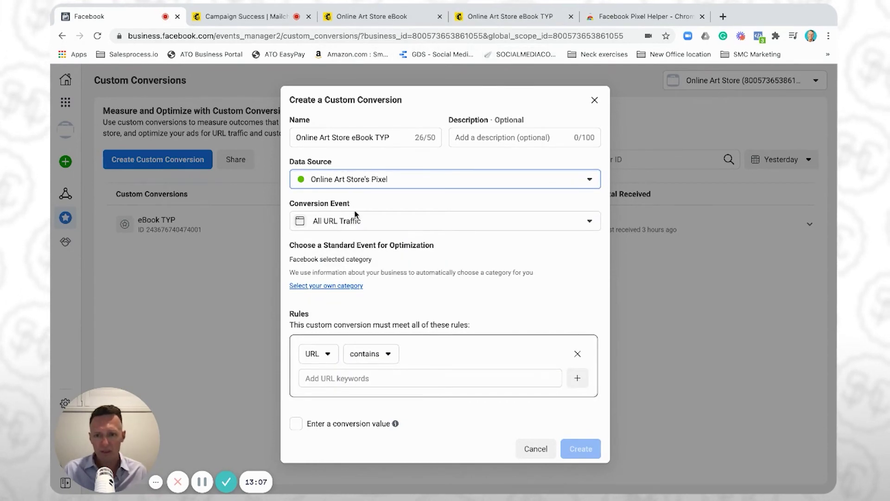
pyautogui.click(338, 225)
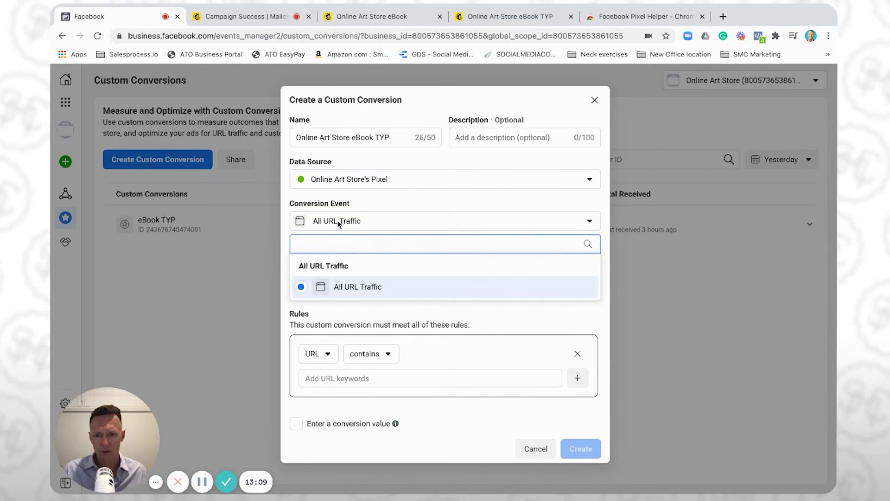
pyautogui.click(339, 224)
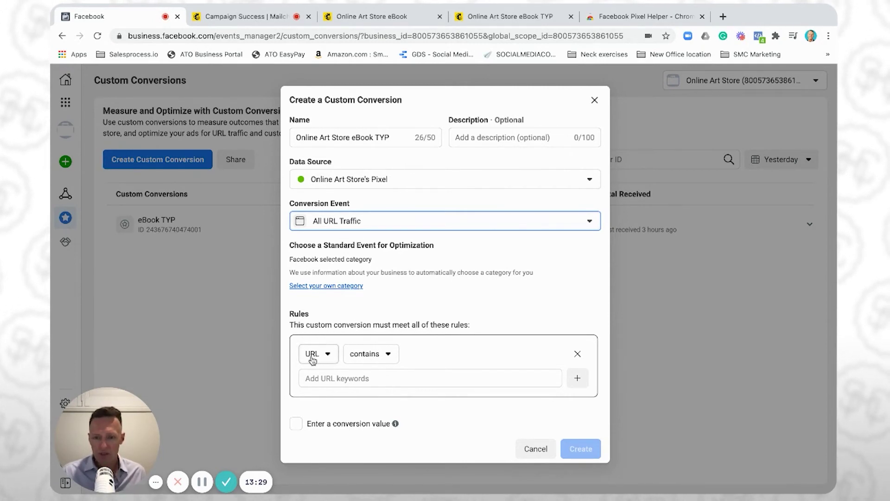
# Step: Change the URL rule from contains to equals and switch to the eBook thank-you page
pyautogui.click(364, 356)
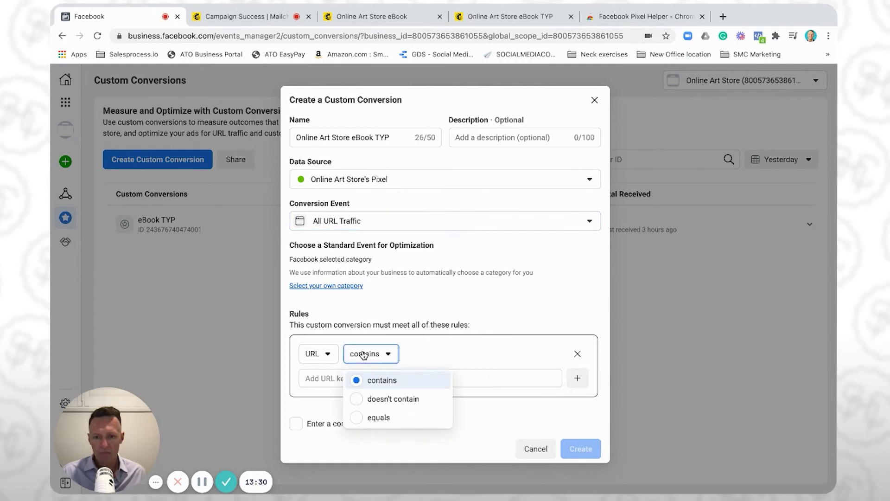
pyautogui.click(378, 419)
pyautogui.click(323, 379)
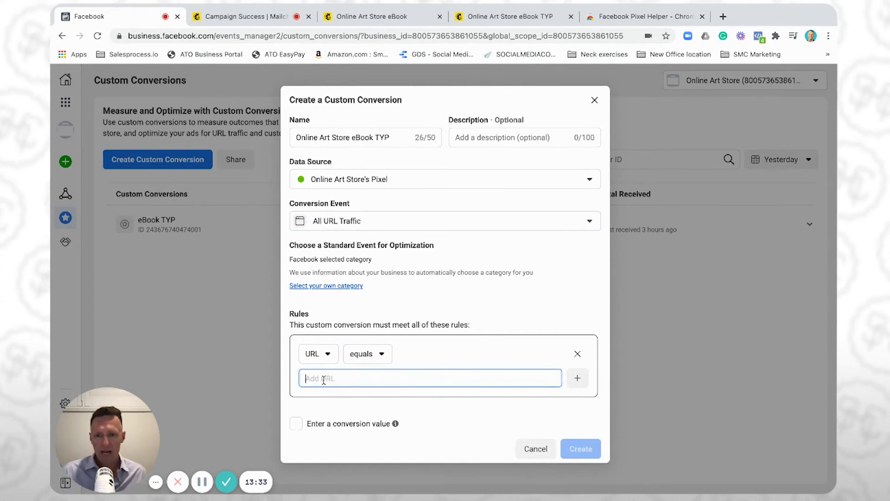
pyautogui.click(495, 20)
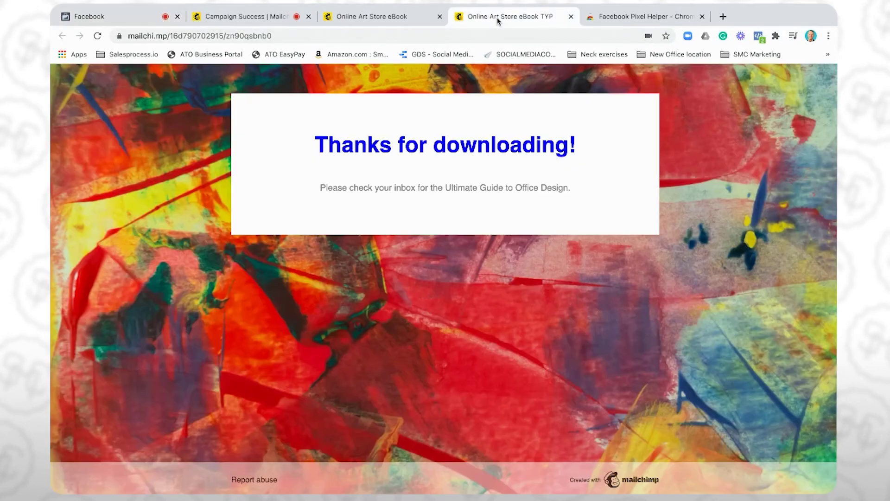
pyautogui.click(222, 36)
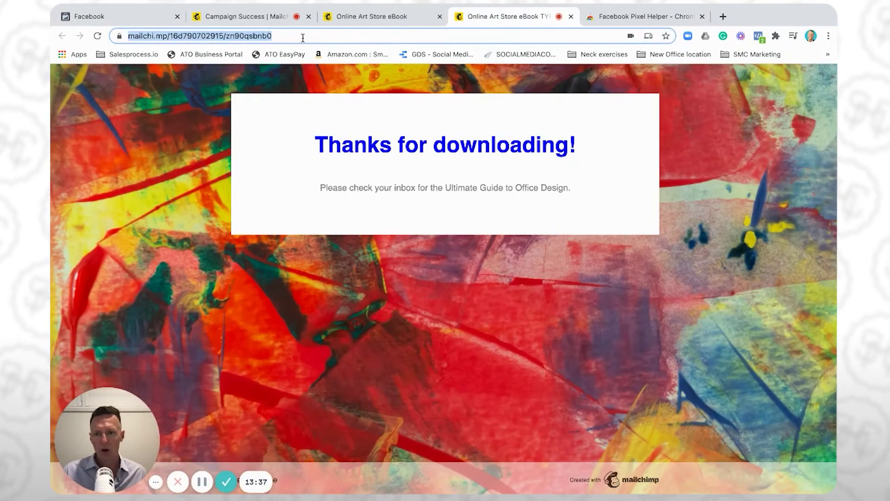
pyautogui.rightClick(222, 37)
pyautogui.click(249, 126)
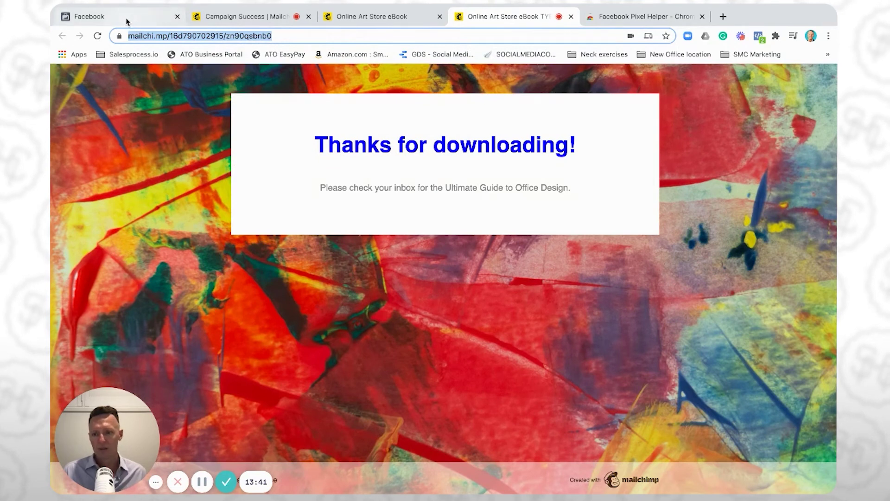
pyautogui.click(126, 17)
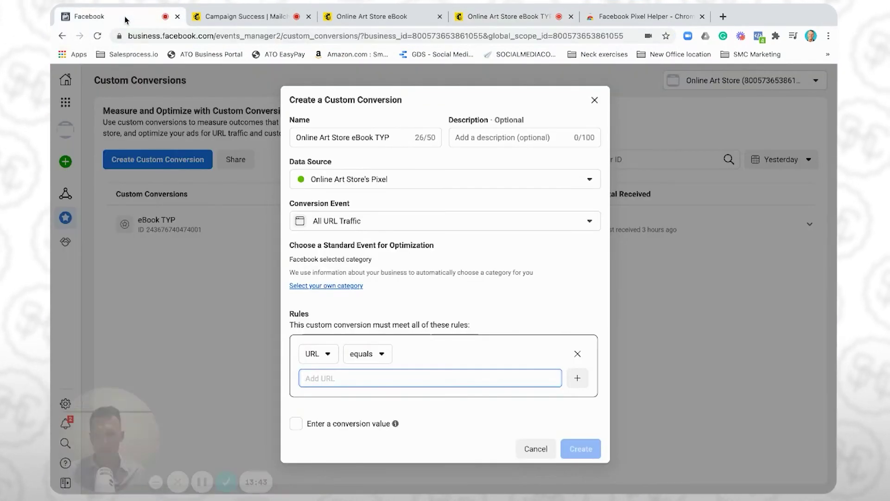
pyautogui.rightClick(322, 380)
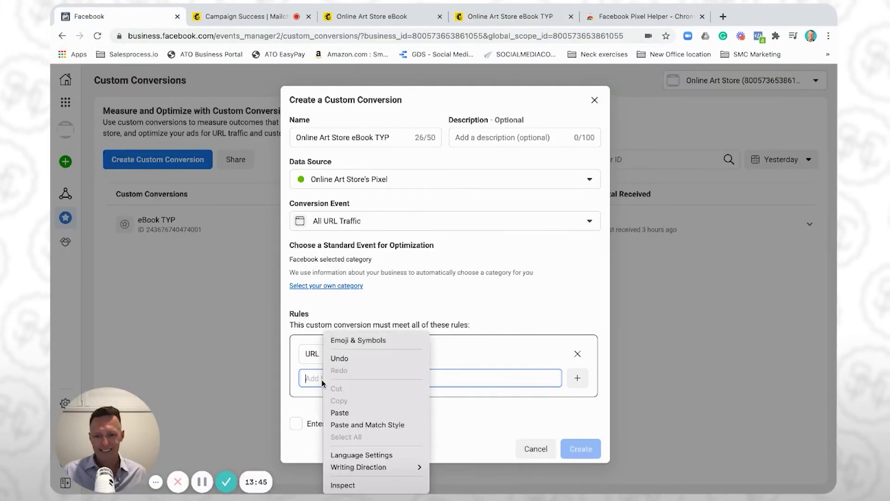
pyautogui.click(338, 411)
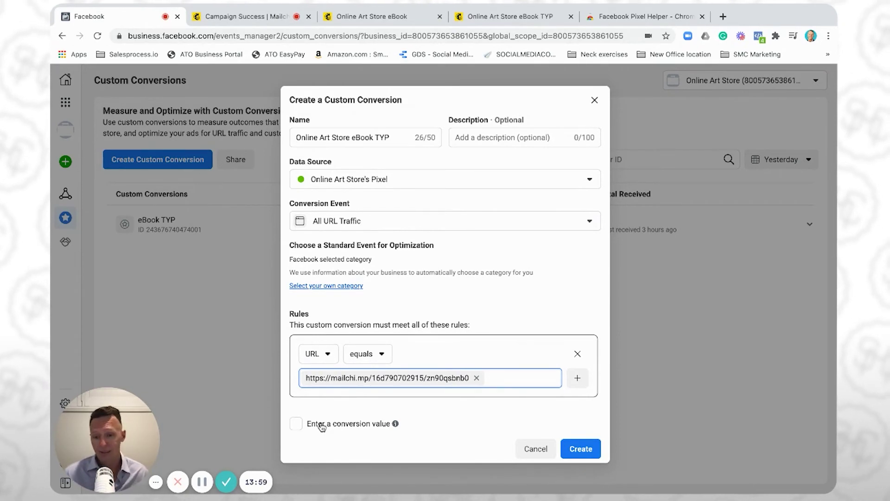
pyautogui.click(321, 426)
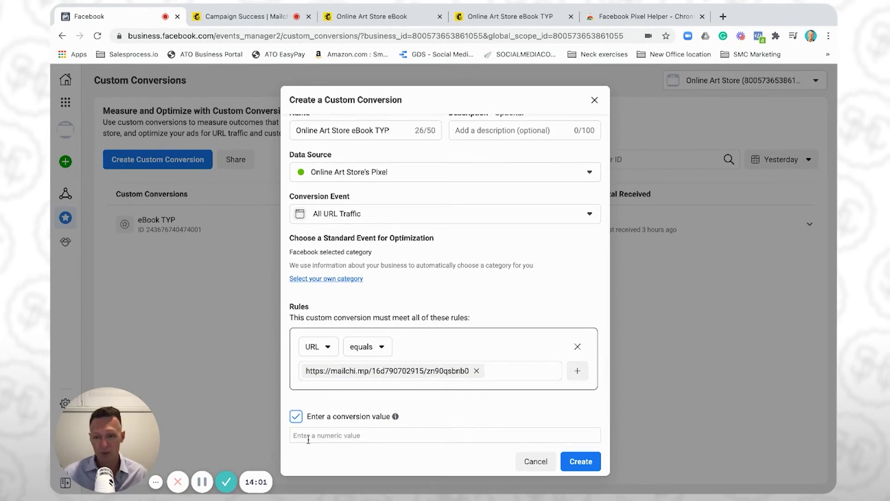
pyautogui.click(297, 416)
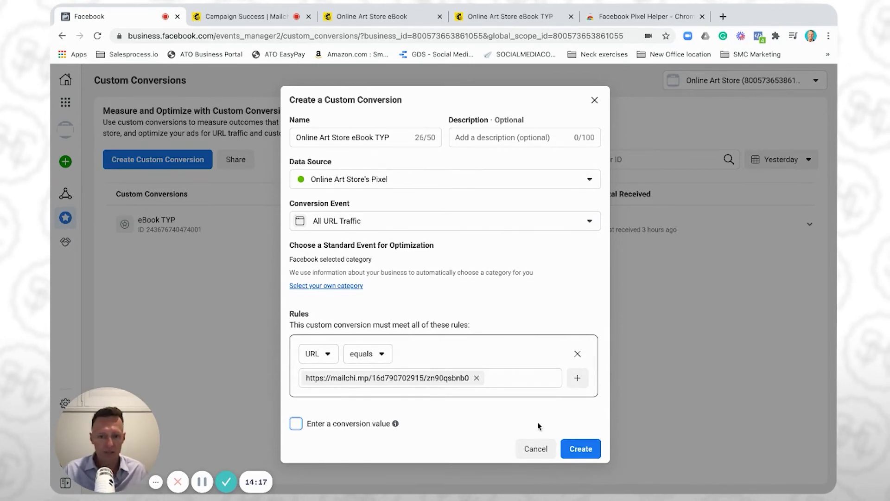
# Step: Create the Online Art Store eBook TYP custom conversion and dismiss the success confirmation
pyautogui.click(581, 448)
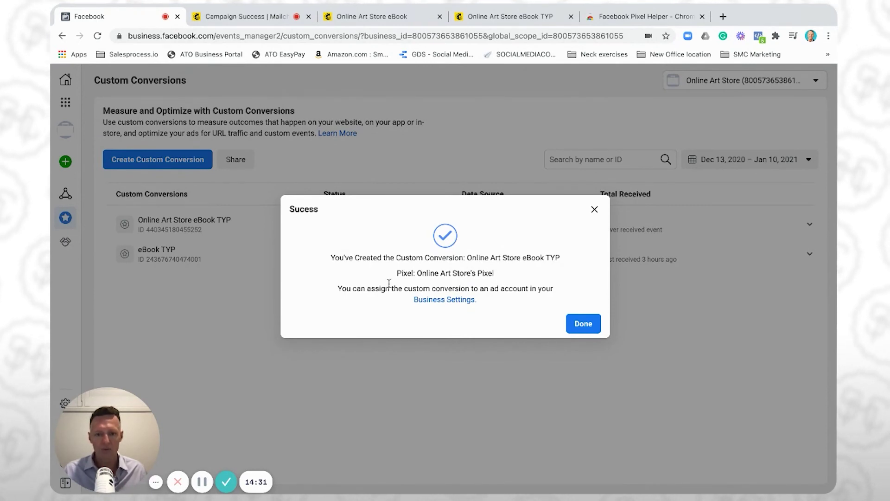
pyautogui.click(582, 323)
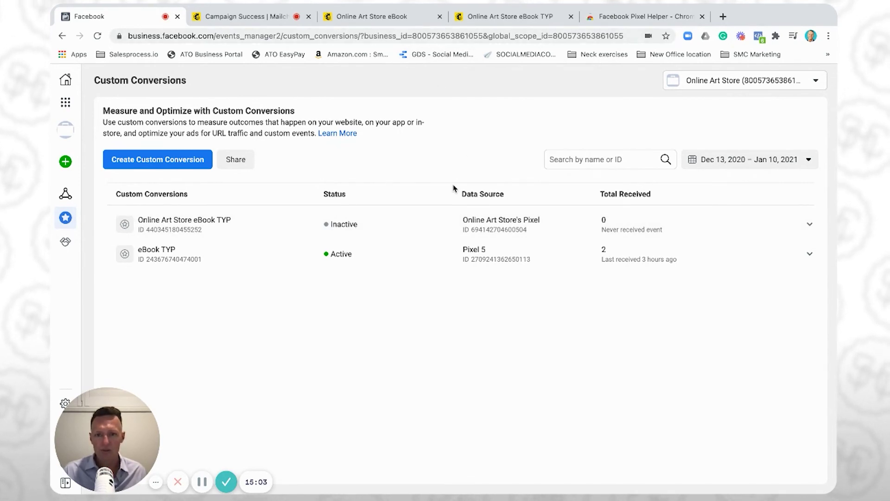
pyautogui.click(492, 21)
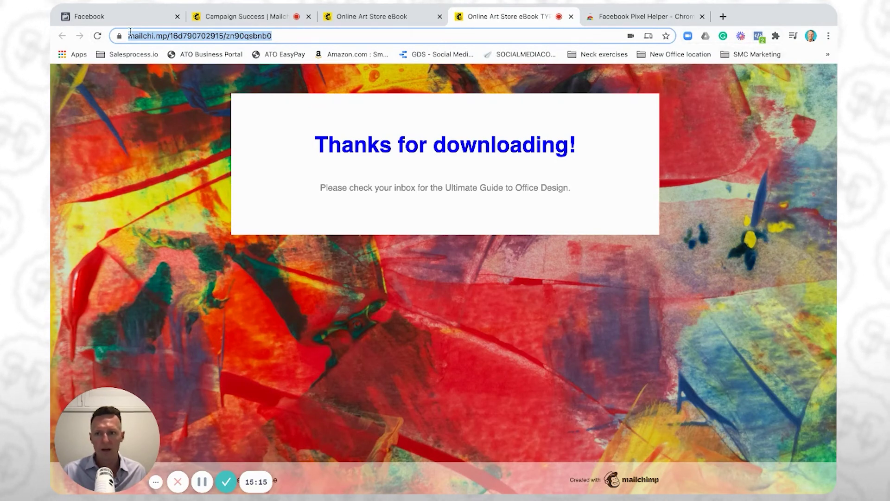
# Step: Reload the thank-you page and confirm in Pixel Helper that Online Art Store eBook TYP fires
pyautogui.click(97, 37)
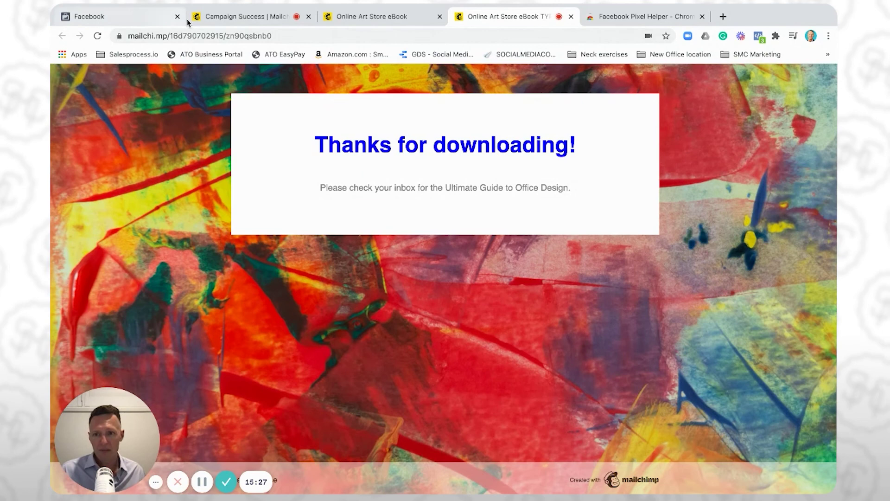
pyautogui.click(759, 38)
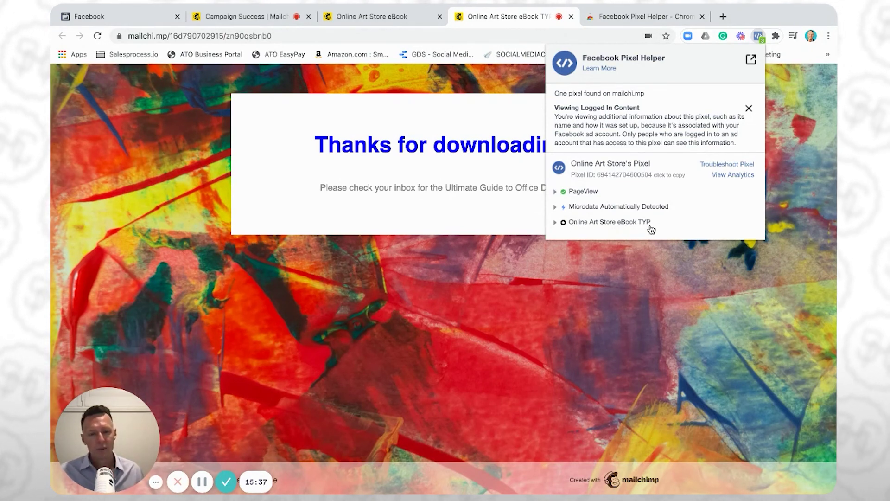
pyautogui.click(556, 223)
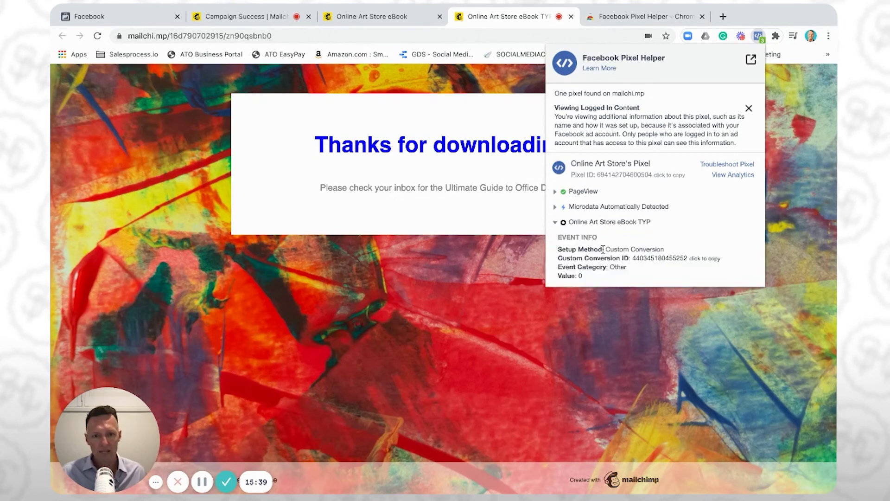
pyautogui.moveTo(604, 249); pyautogui.dragTo(674, 250)
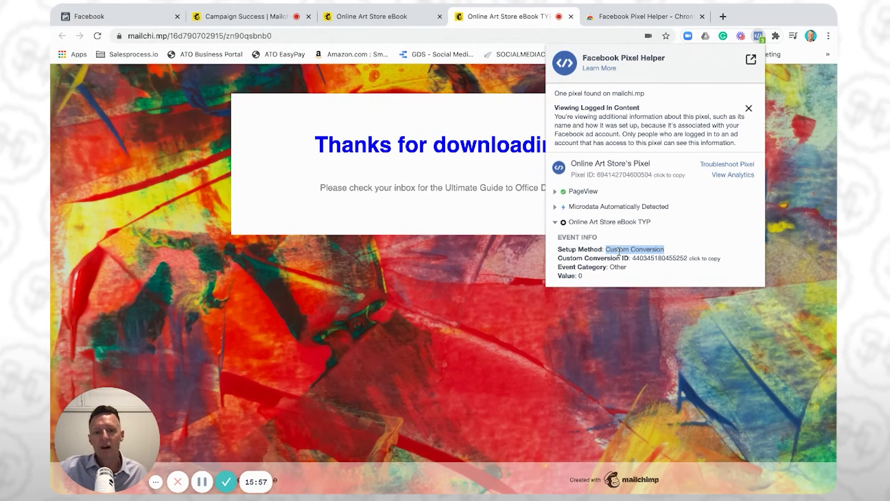
pyautogui.click(668, 254)
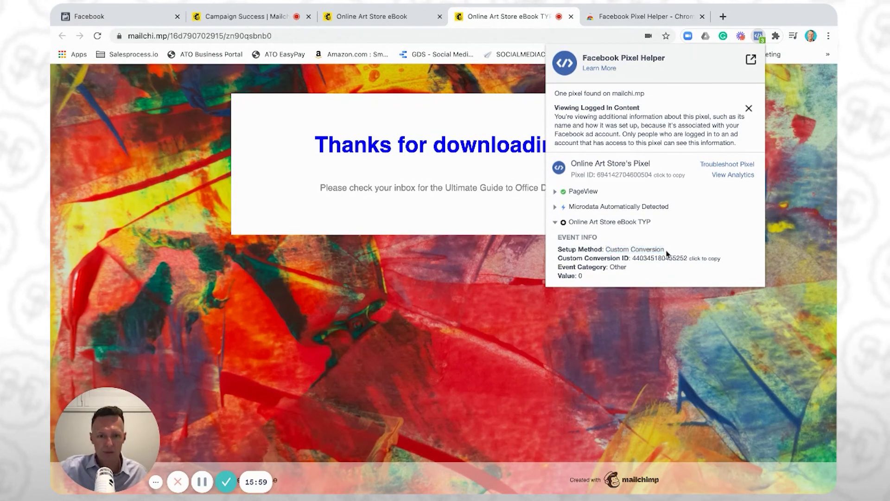
pyautogui.moveTo(605, 250); pyautogui.dragTo(671, 249)
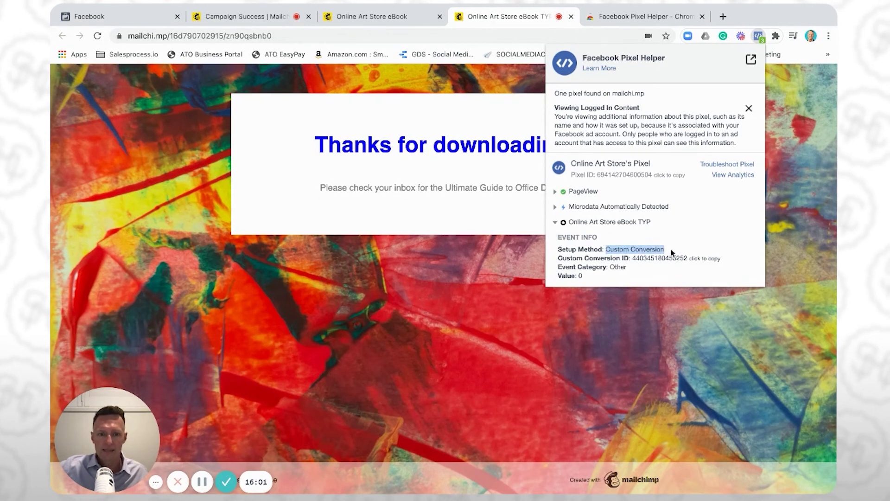
pyautogui.click(625, 271)
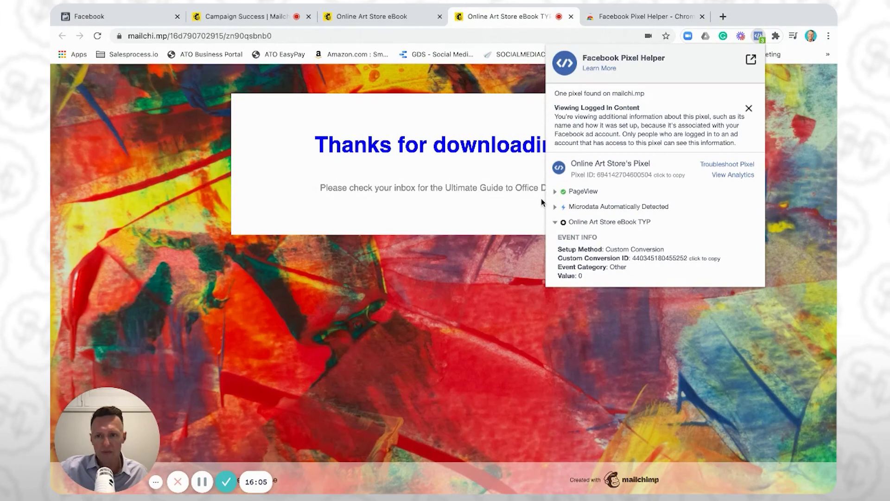
pyautogui.click(556, 223)
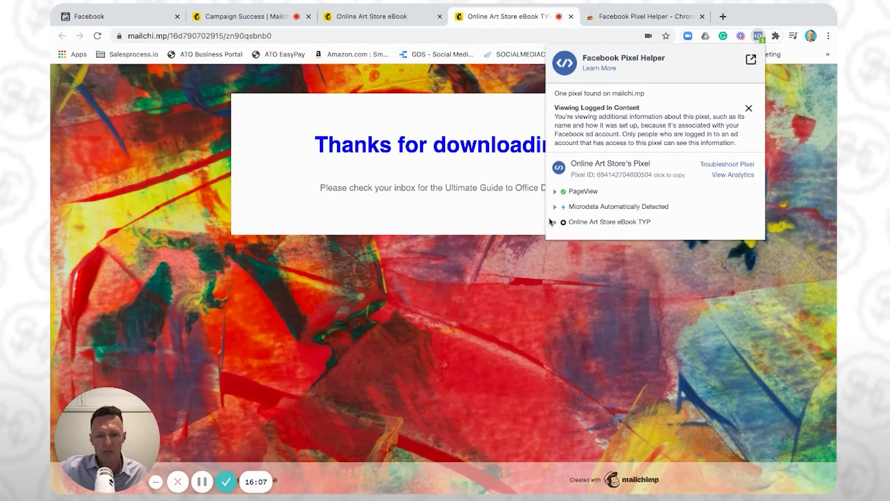
pyautogui.click(555, 222)
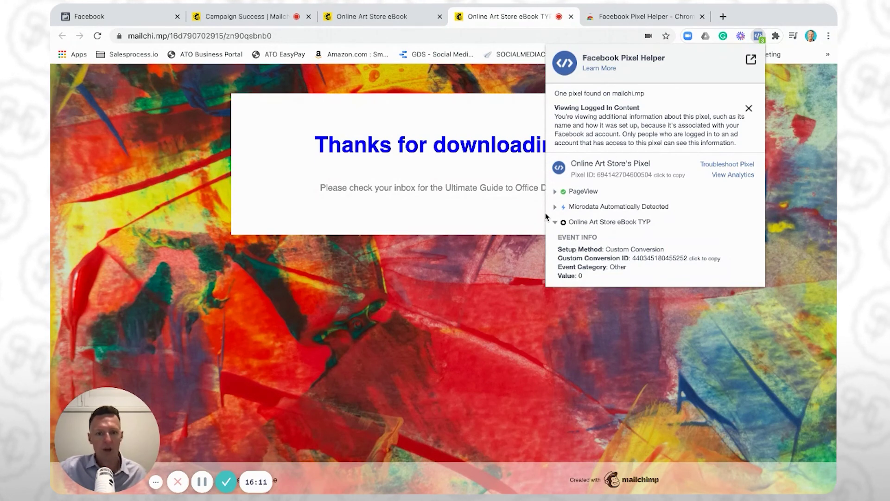
pyautogui.click(556, 223)
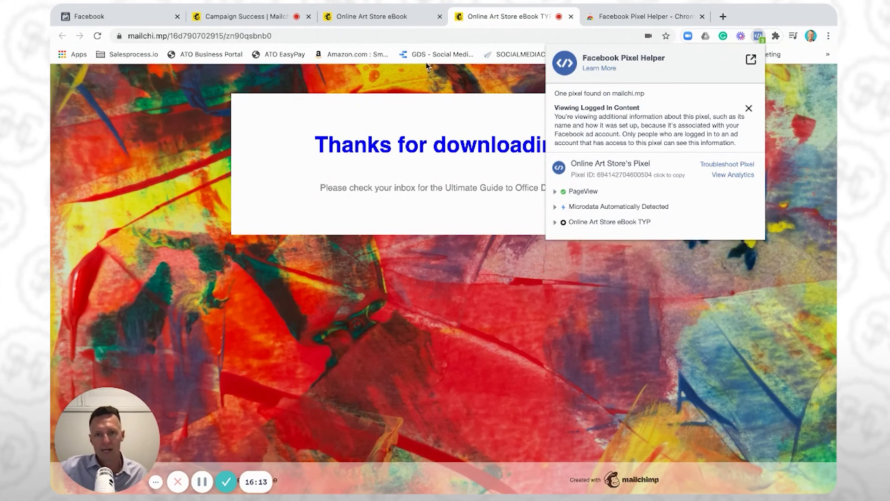
pyautogui.click(139, 17)
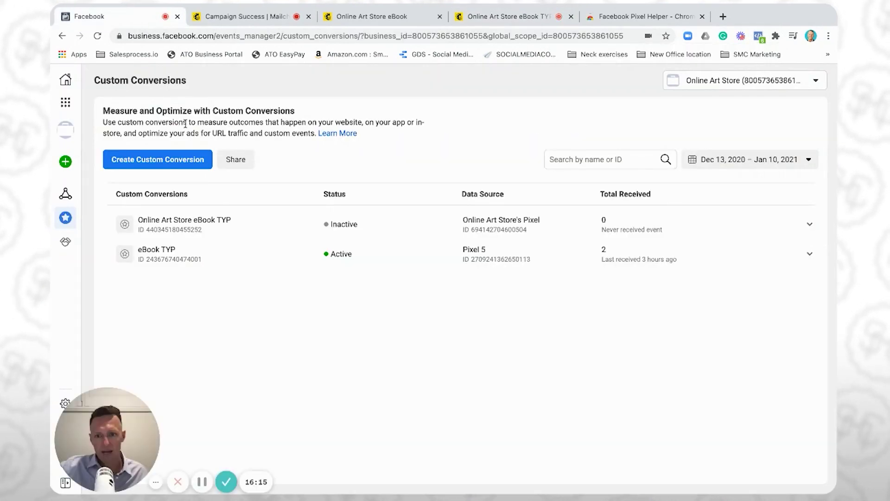
# Step: Reload the custom conversions list to update Online Art Store eBook TYP's status, then view the eBook download page
pyautogui.hotkey('ctrl', 'r')
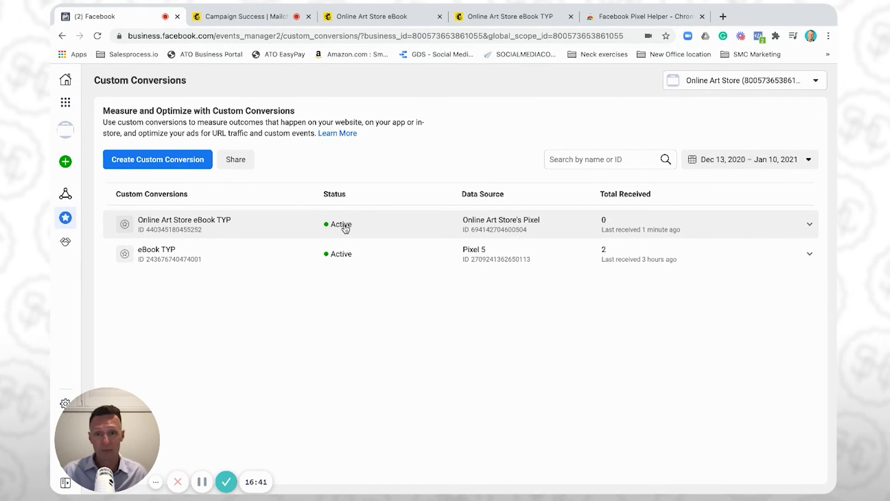
pyautogui.click(480, 20)
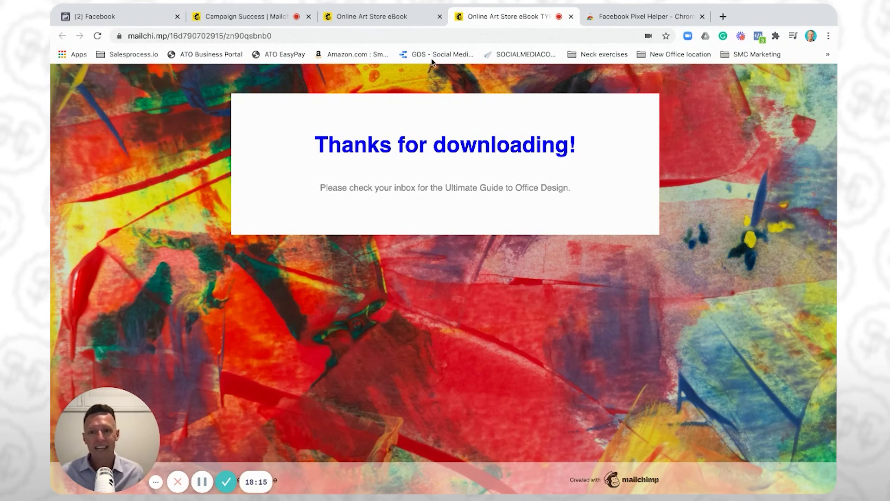
pyautogui.click(383, 20)
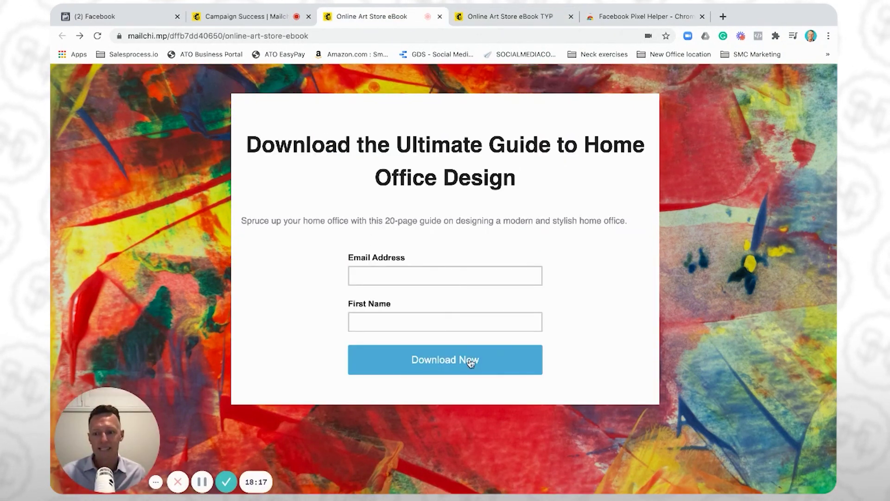